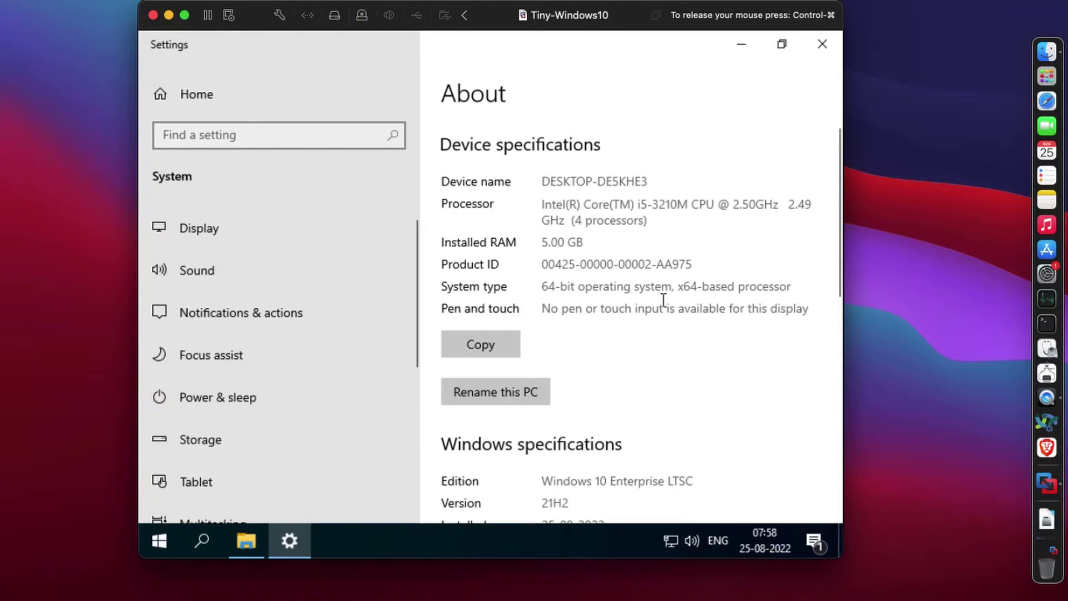
- Scroll down the finished Windows VM's About page
scroll(662, 324, down, 1)
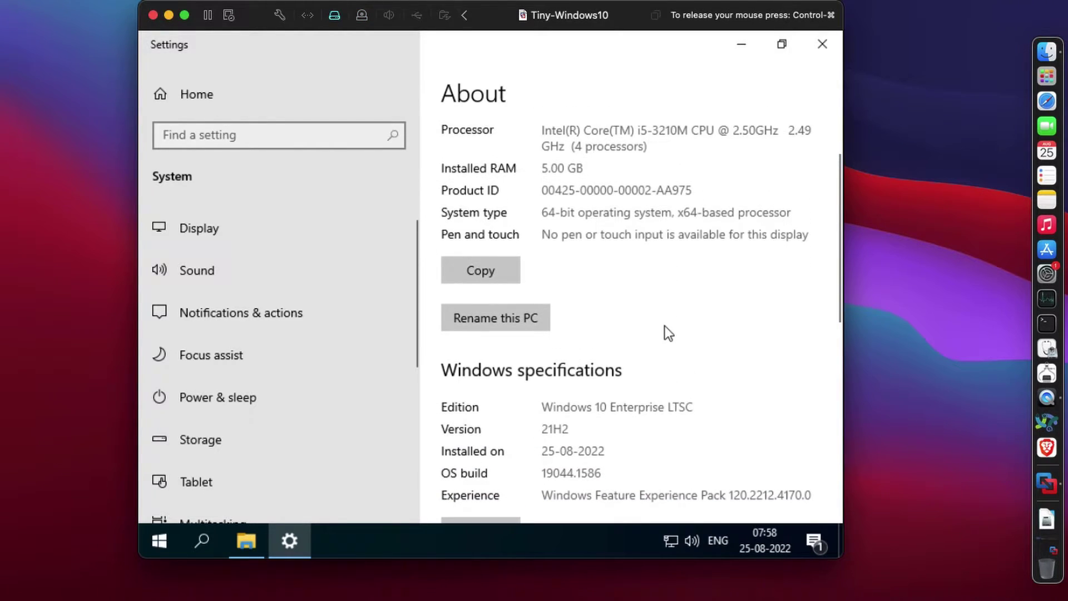
scroll(665, 326, down, 3)
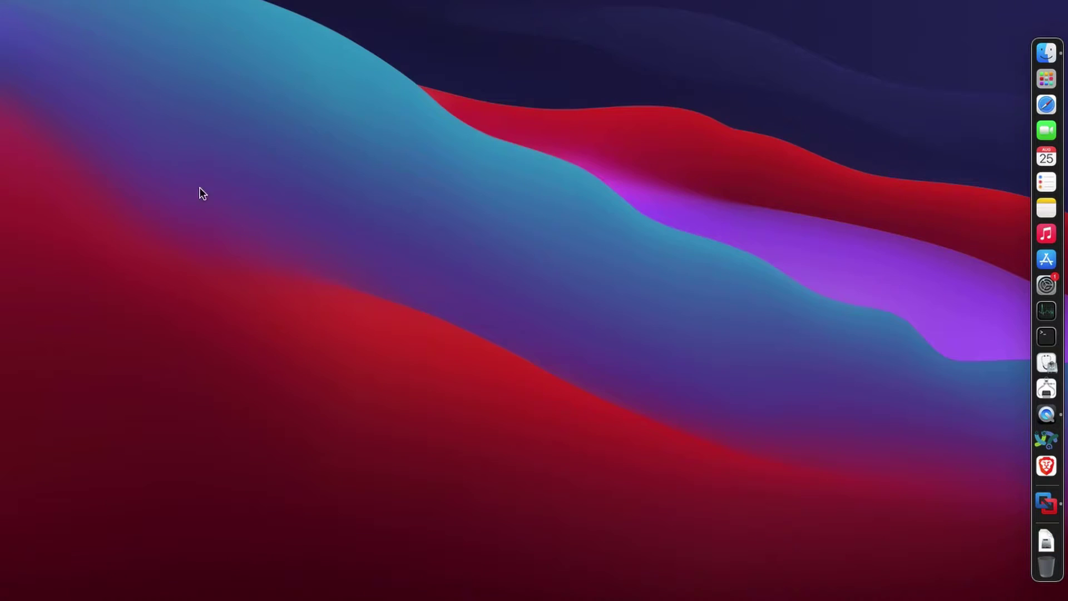
- Start a new custom virtual machine from File > New
mouse_move(221, 13)
click(155, 11)
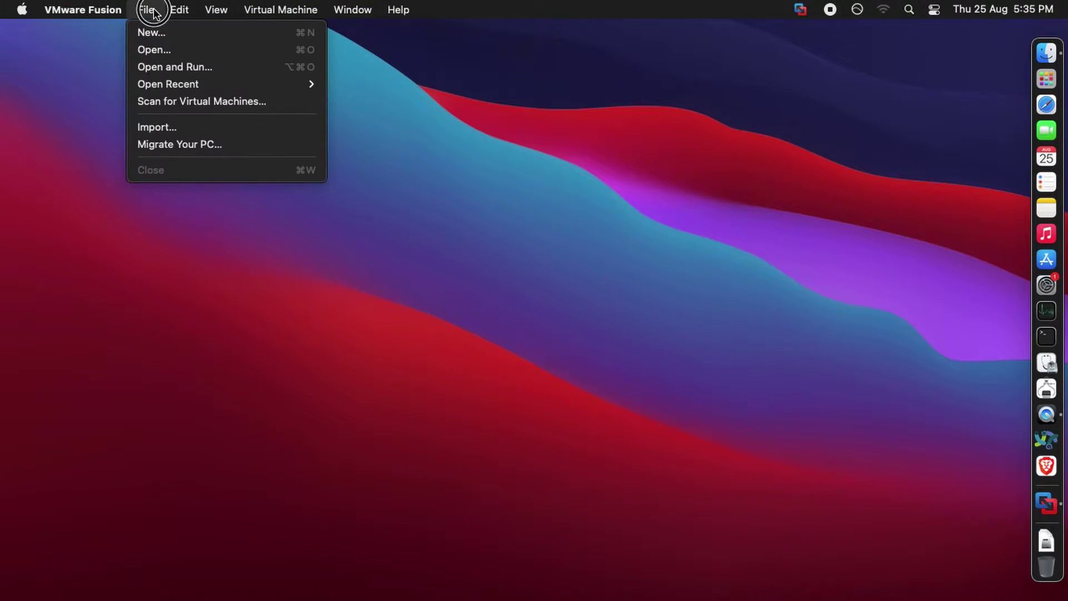
click(150, 34)
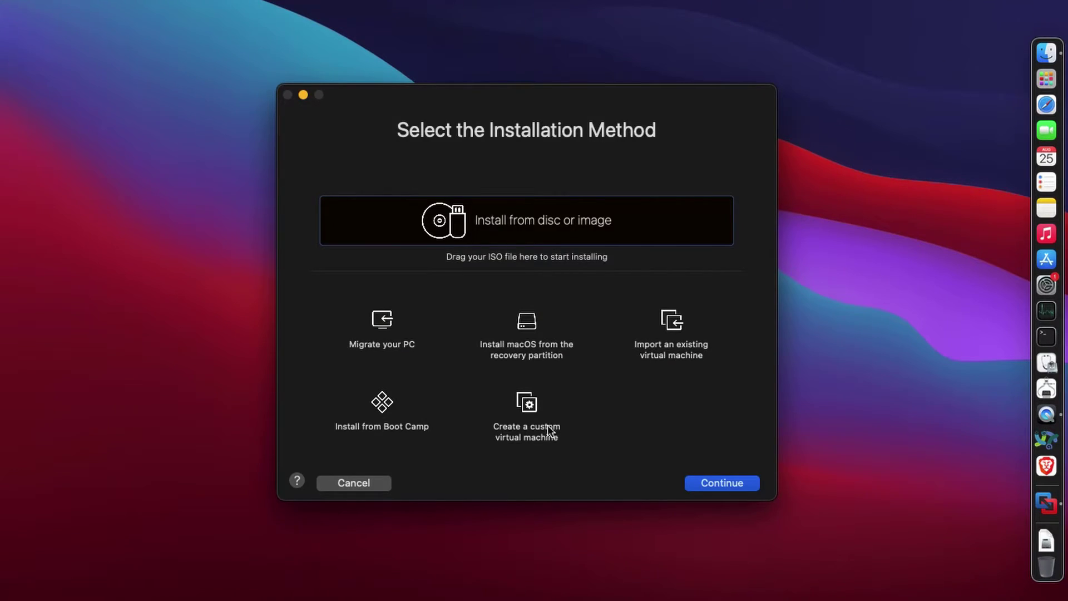
click(542, 420)
click(735, 485)
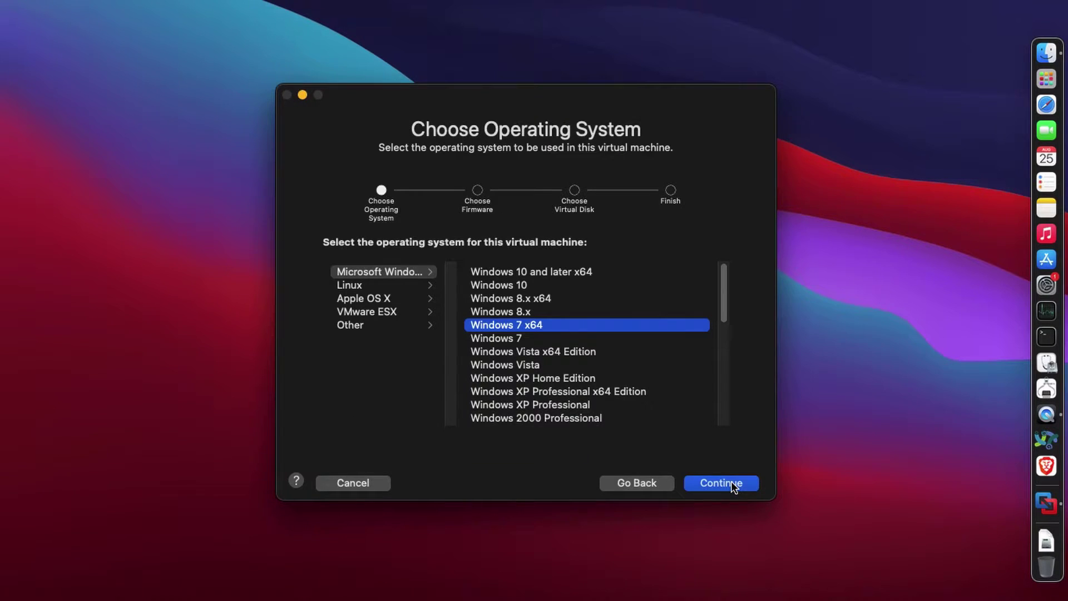
- Choose Windows 10 and later x64, UEFI and a new disk, then name it Tiny-Windows10
click(603, 273)
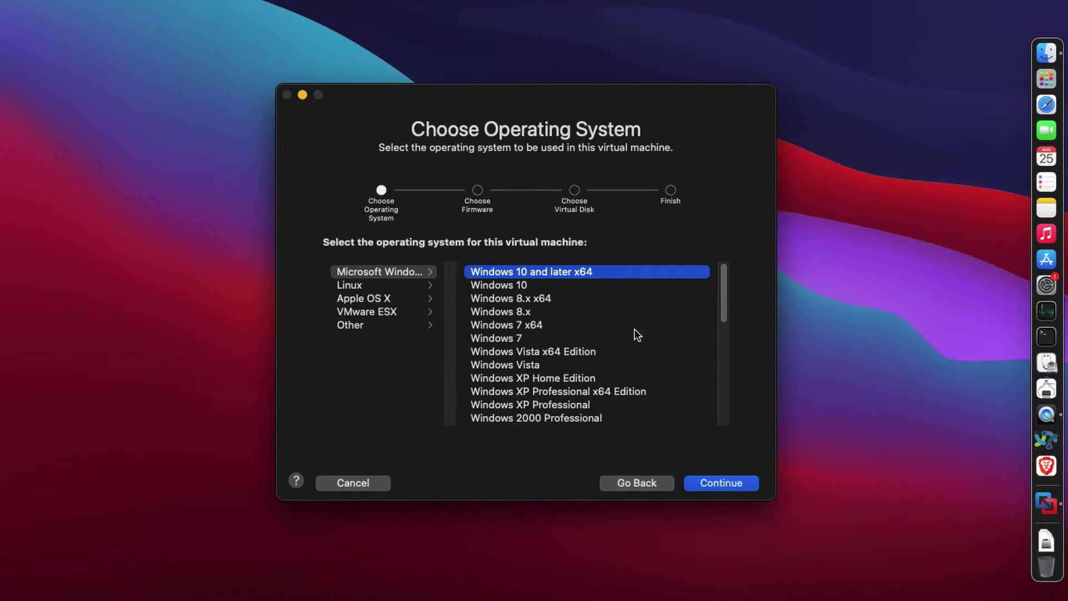
click(710, 484)
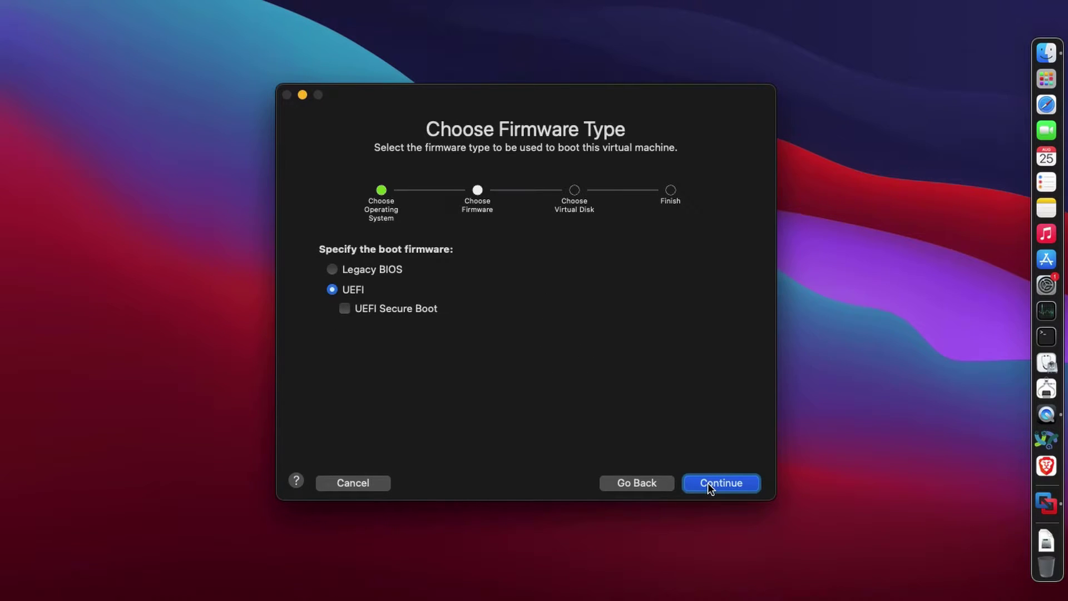
click(707, 482)
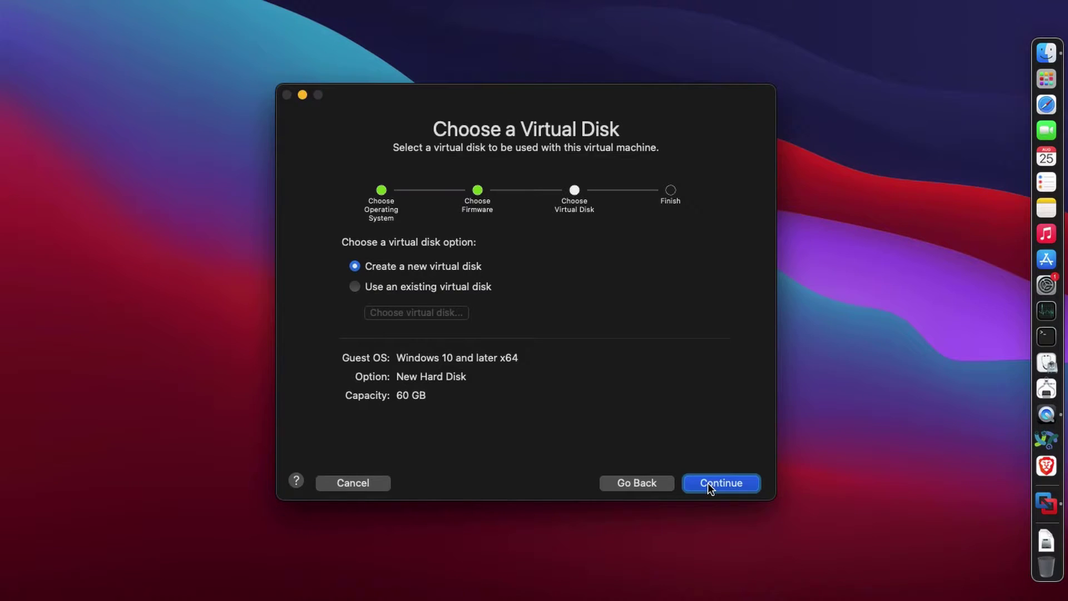
click(708, 482)
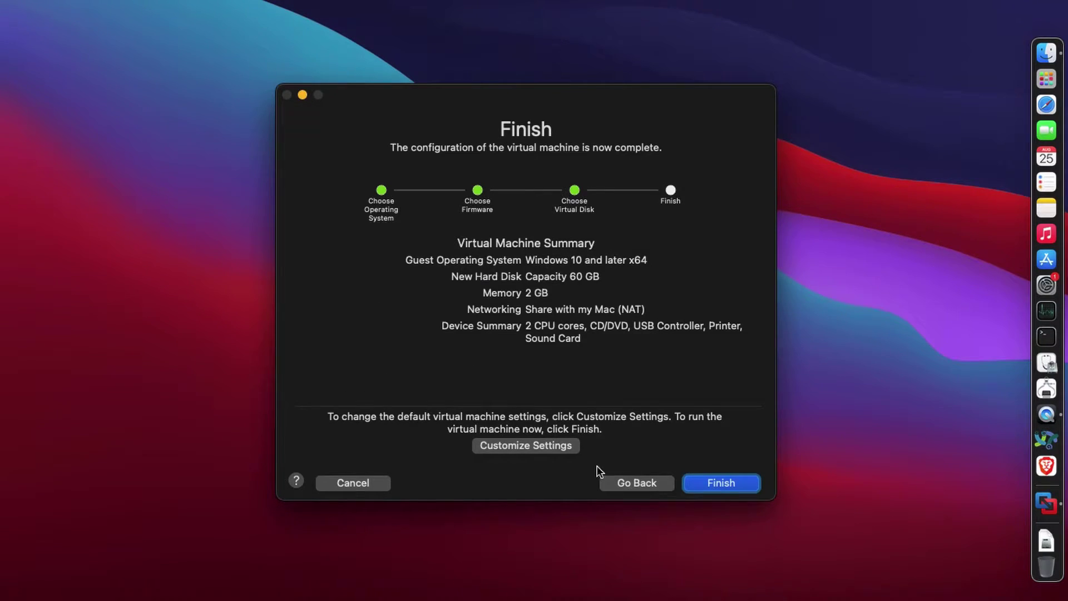
click(522, 445)
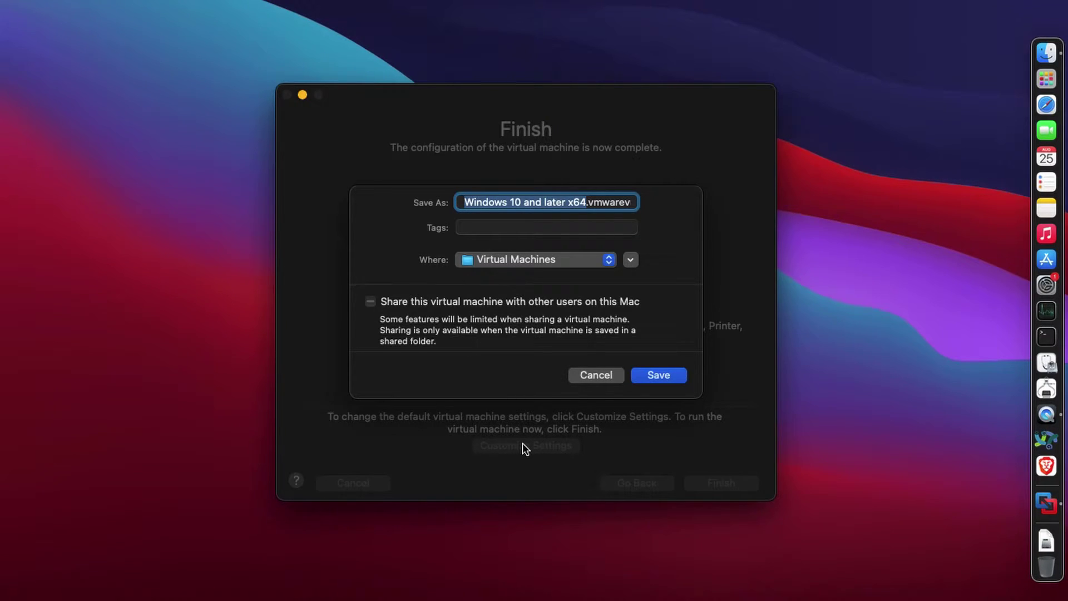
text(Tiny)
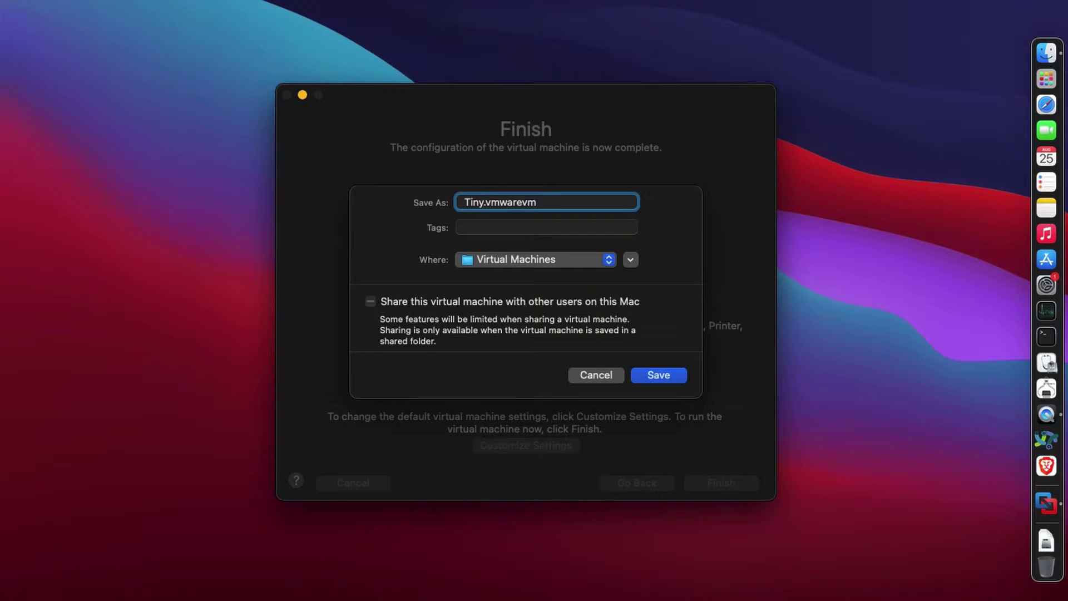
text(-Windows10)
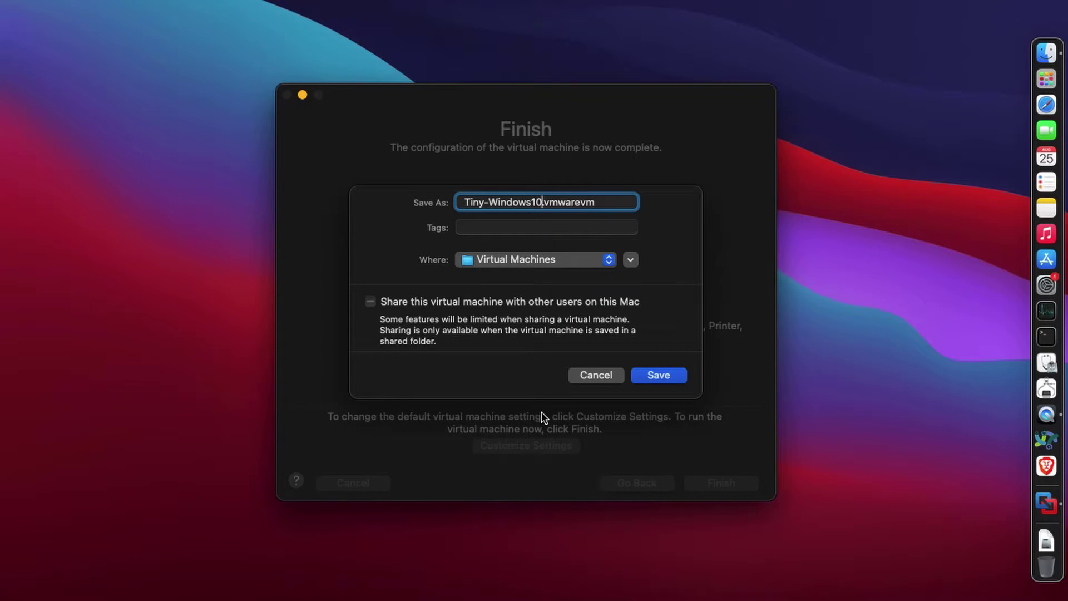
- Save the machine as Tiny-Windows10 and review its General and Sharing settings
click(655, 377)
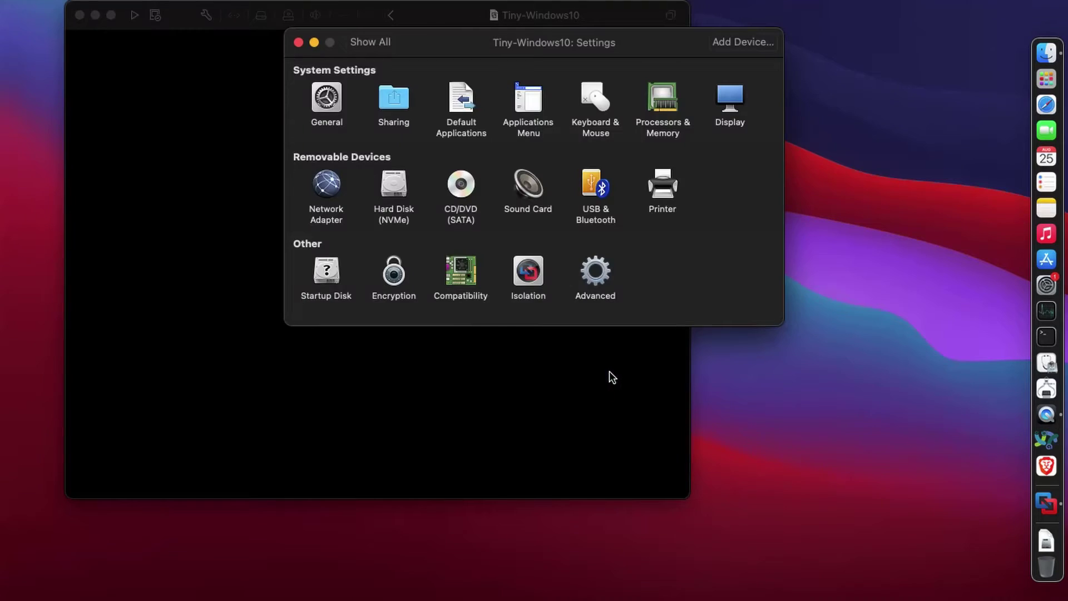
click(320, 101)
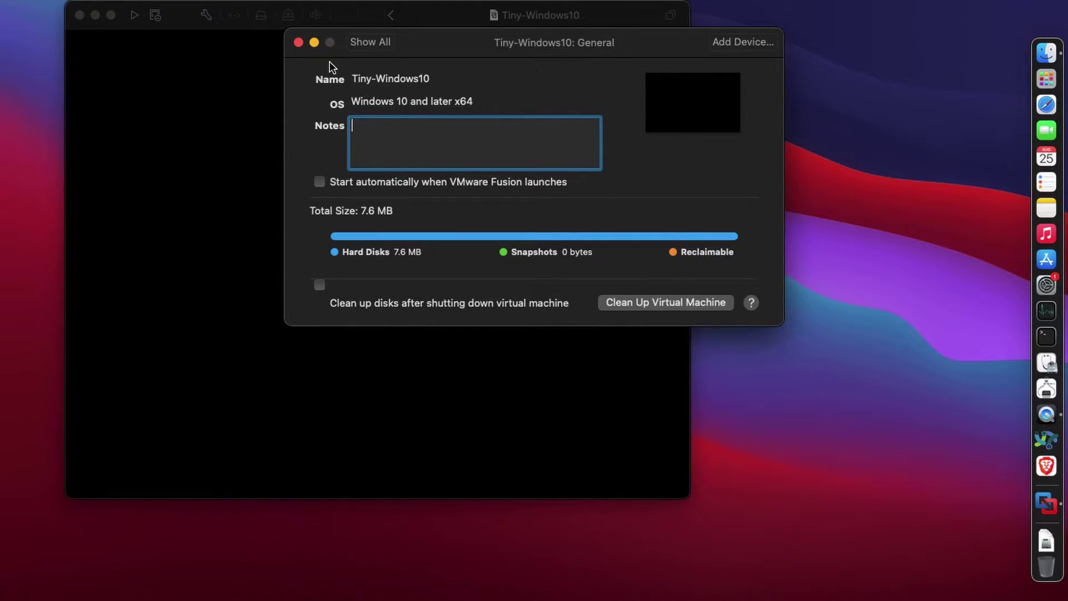
click(366, 42)
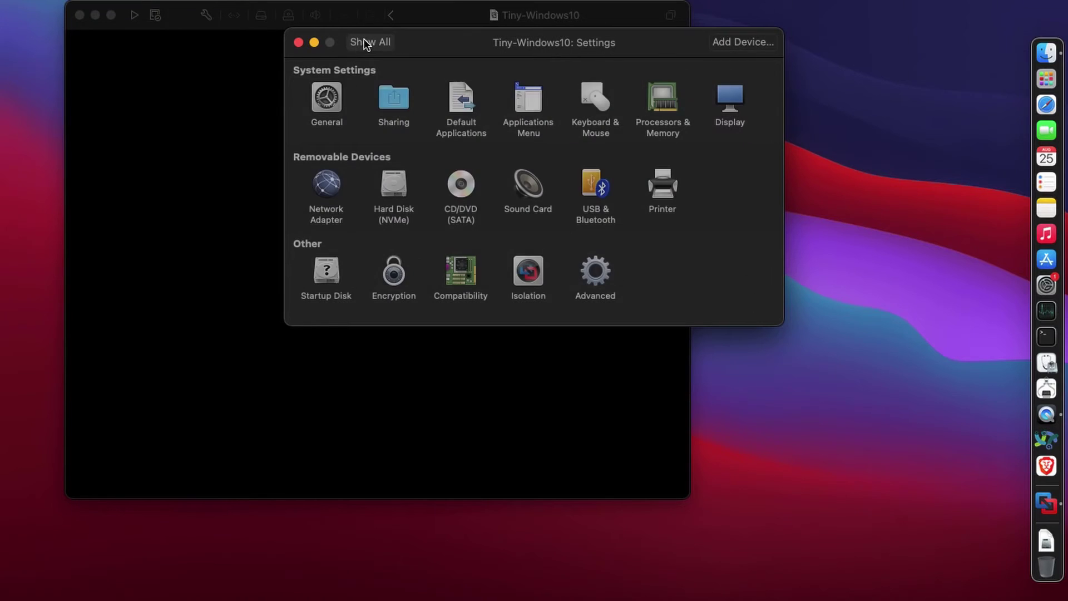
click(389, 102)
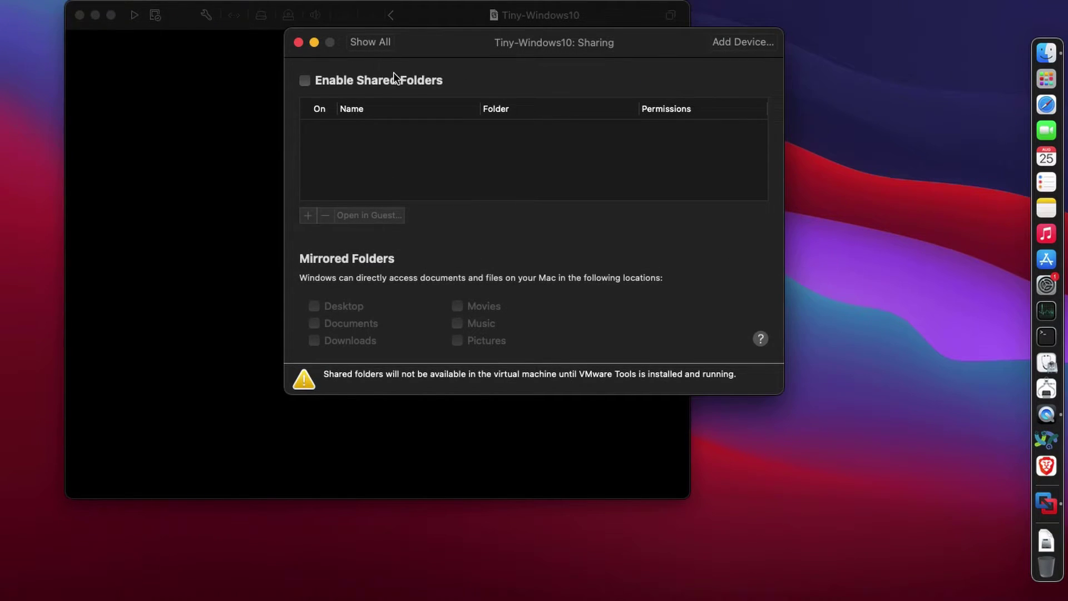
click(376, 41)
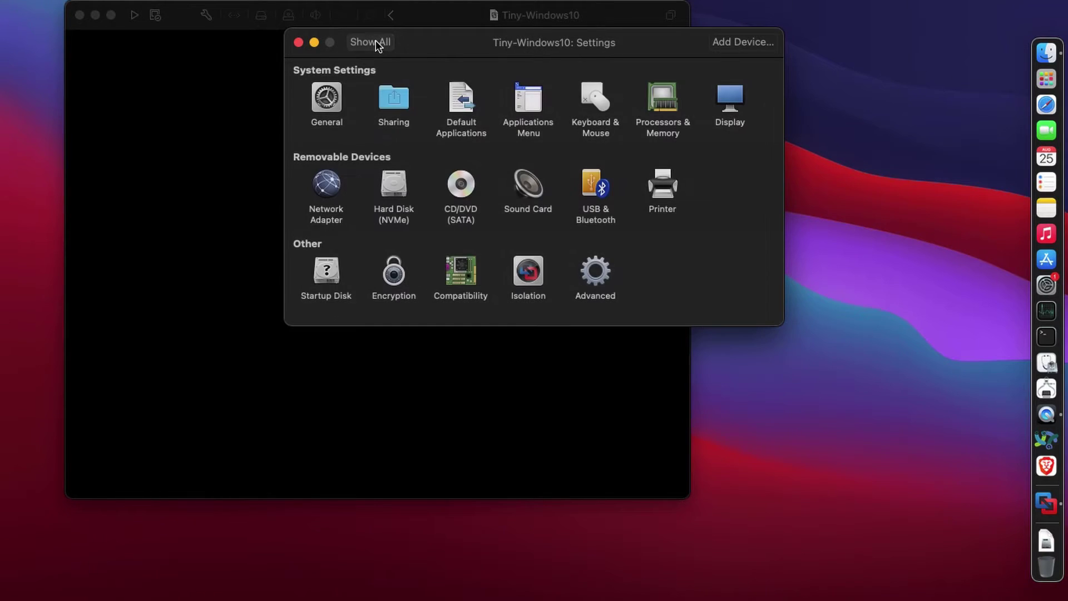
- Turn off opening Mac files with Windows apps, then review Applications Menu and Keyboard & Mouse
click(461, 105)
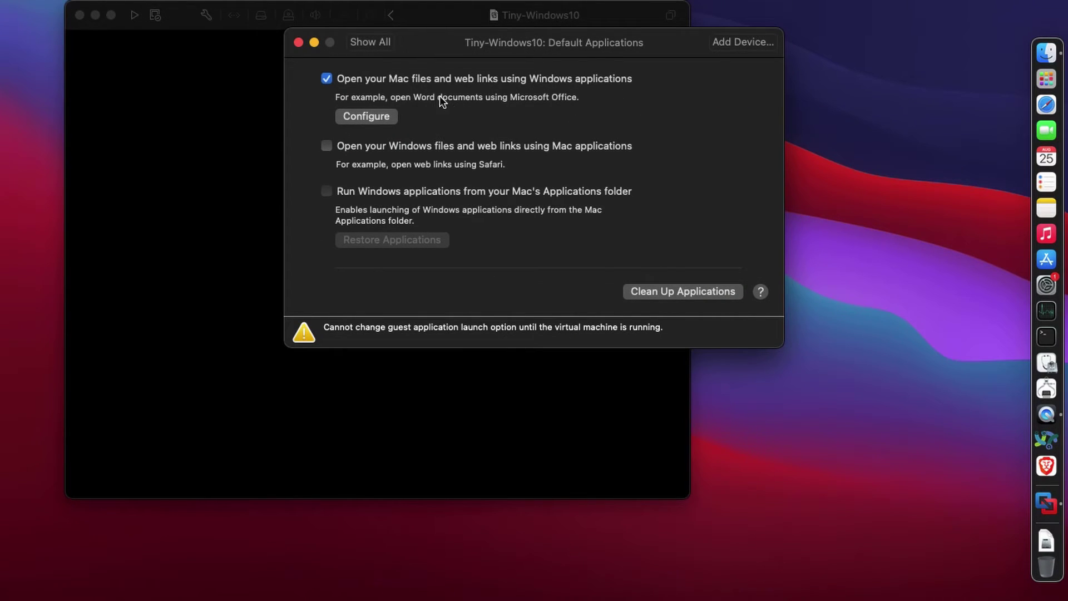
click(392, 78)
click(376, 46)
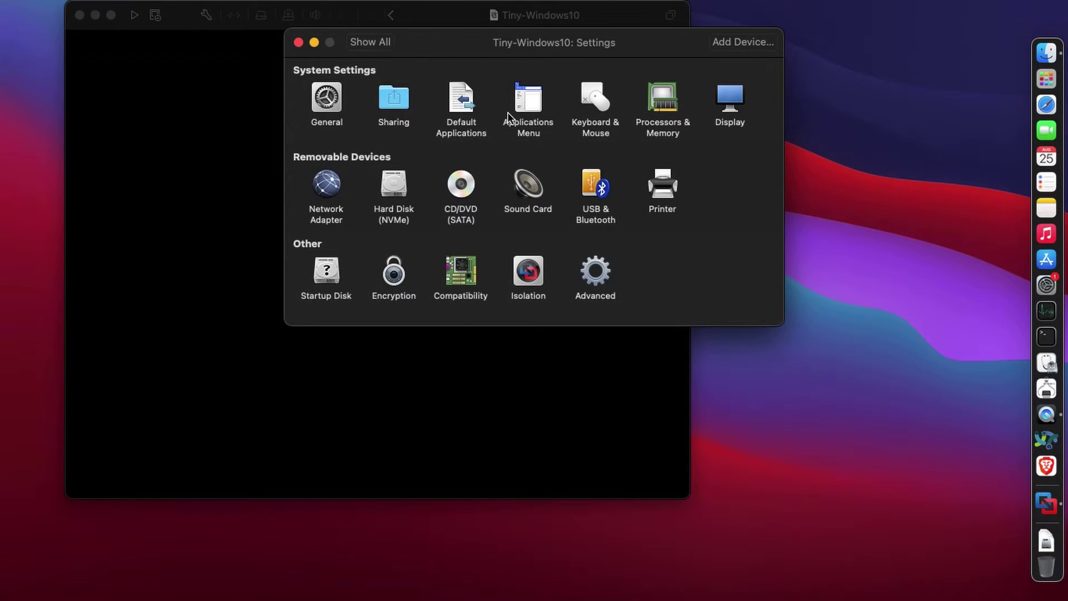
click(529, 111)
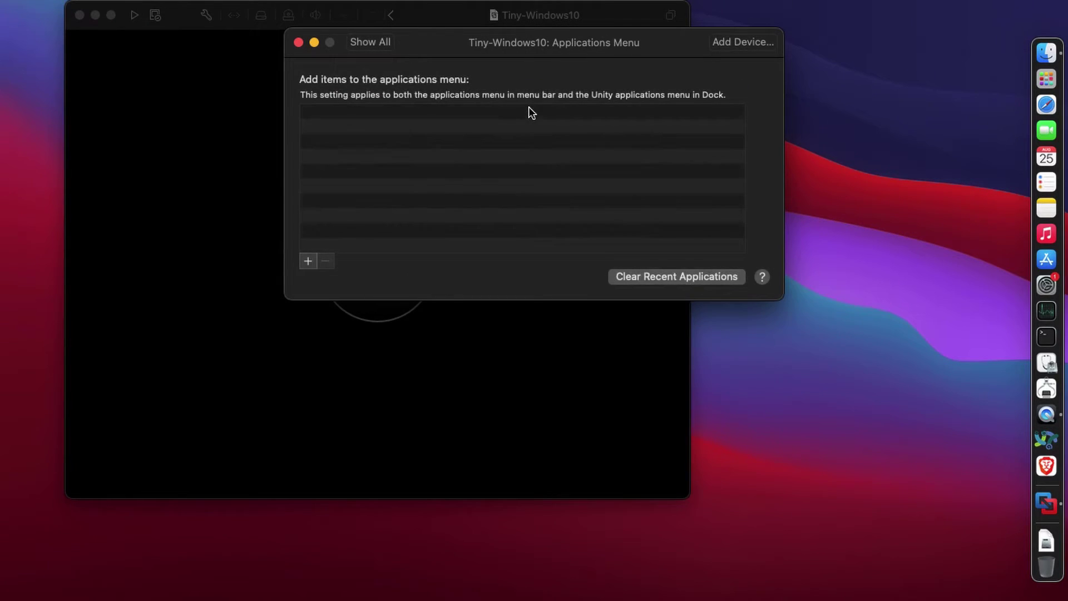
click(377, 44)
click(595, 103)
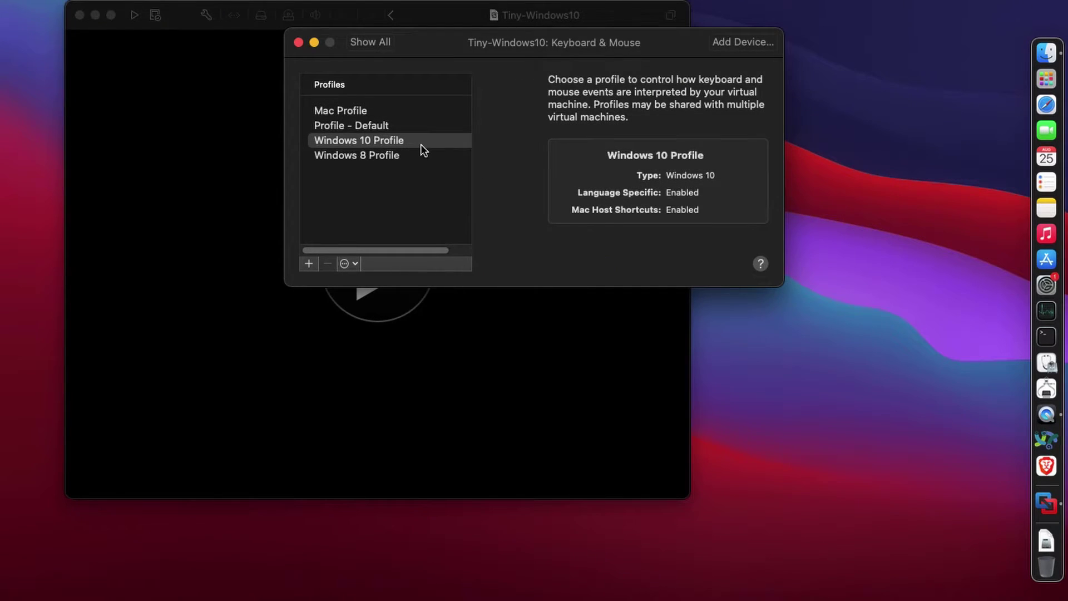
click(382, 49)
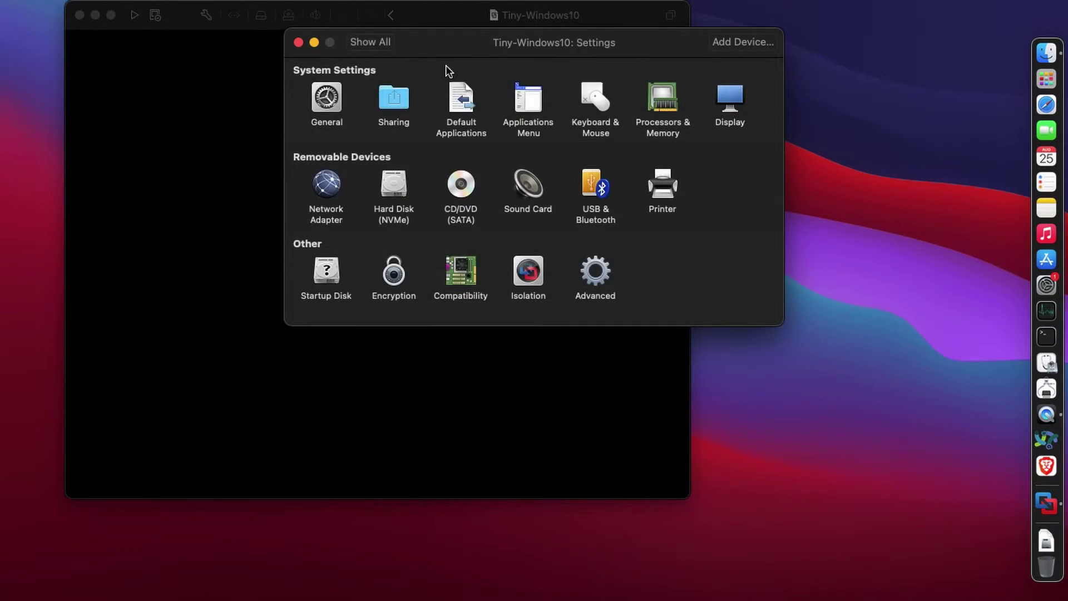
- Give the VM 4 processor cores and try memory values of 4096 and 6144 MB
click(666, 105)
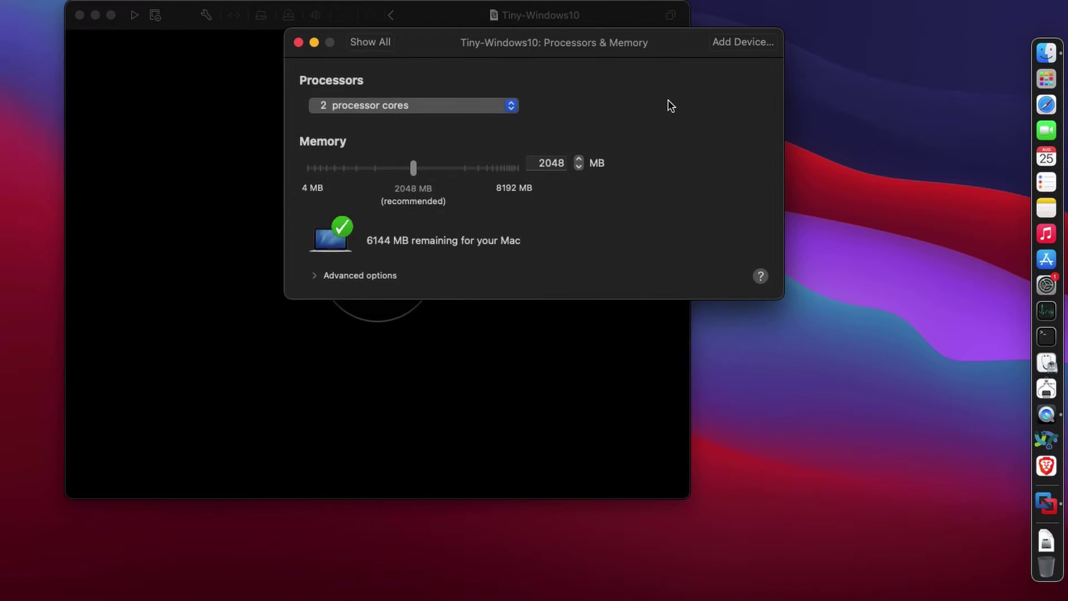
click(433, 110)
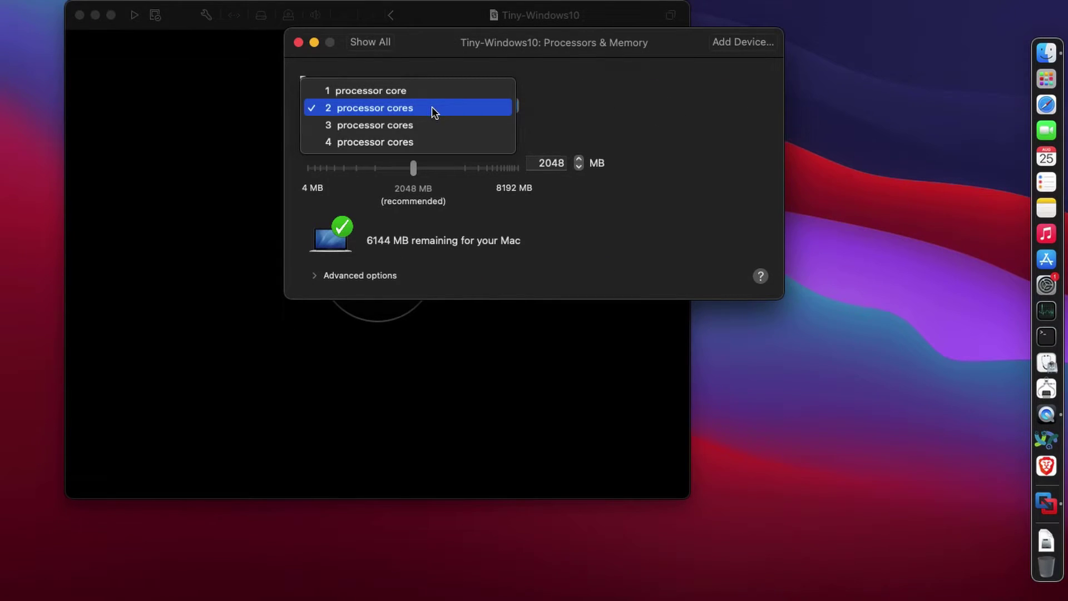
click(432, 144)
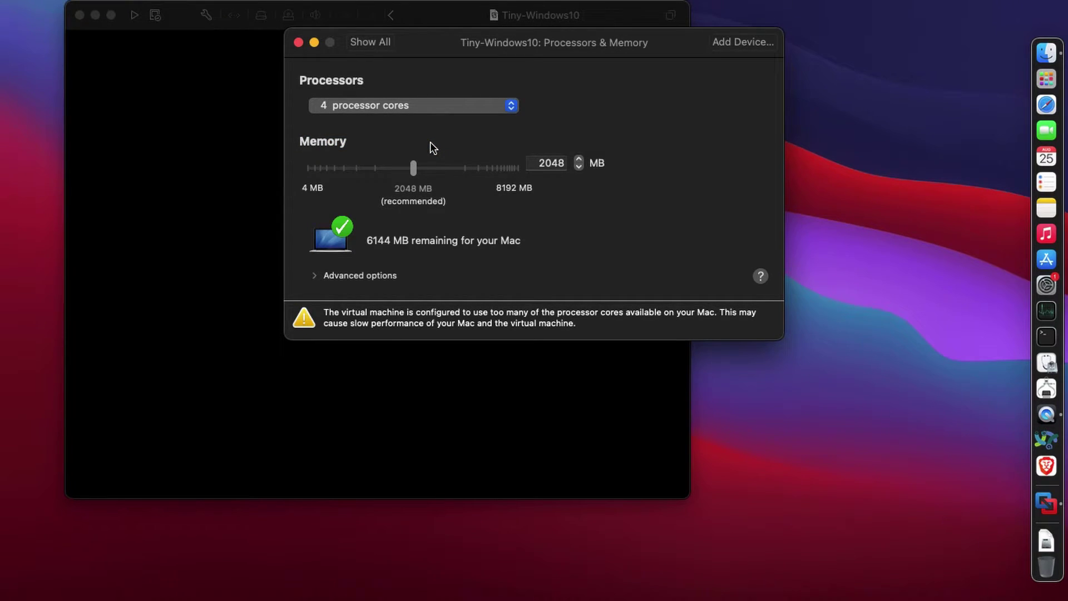
double_click(537, 162)
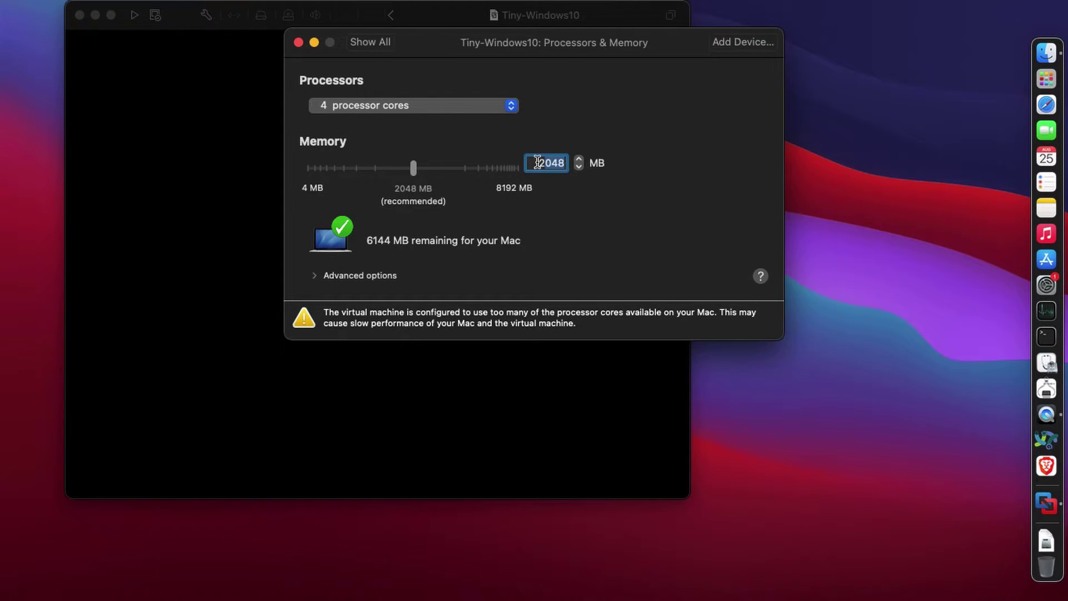
text(4096)
key(Return)
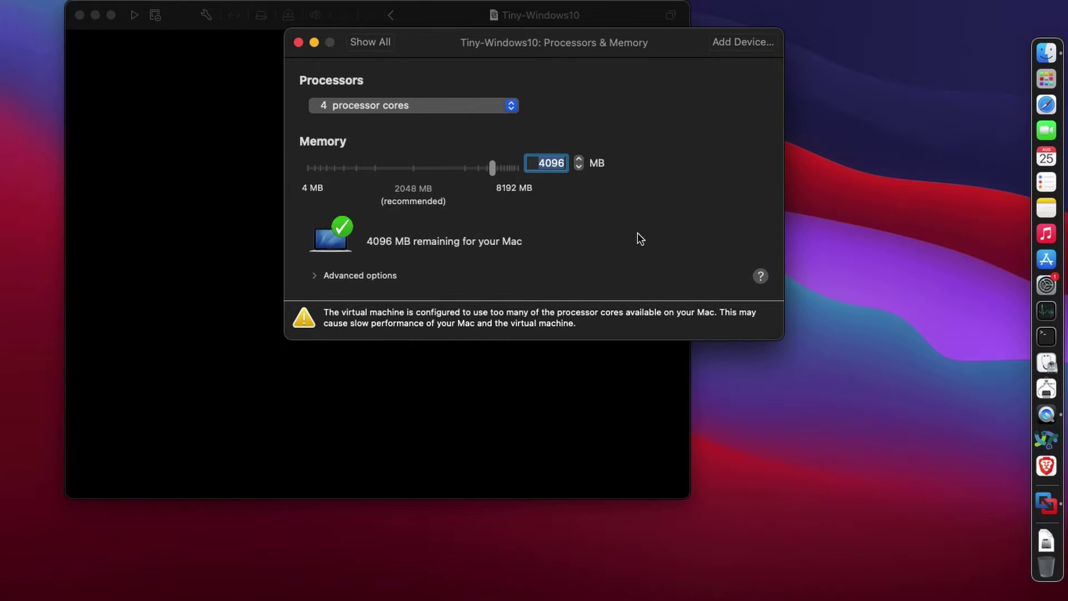
text(6144)
key(Return)
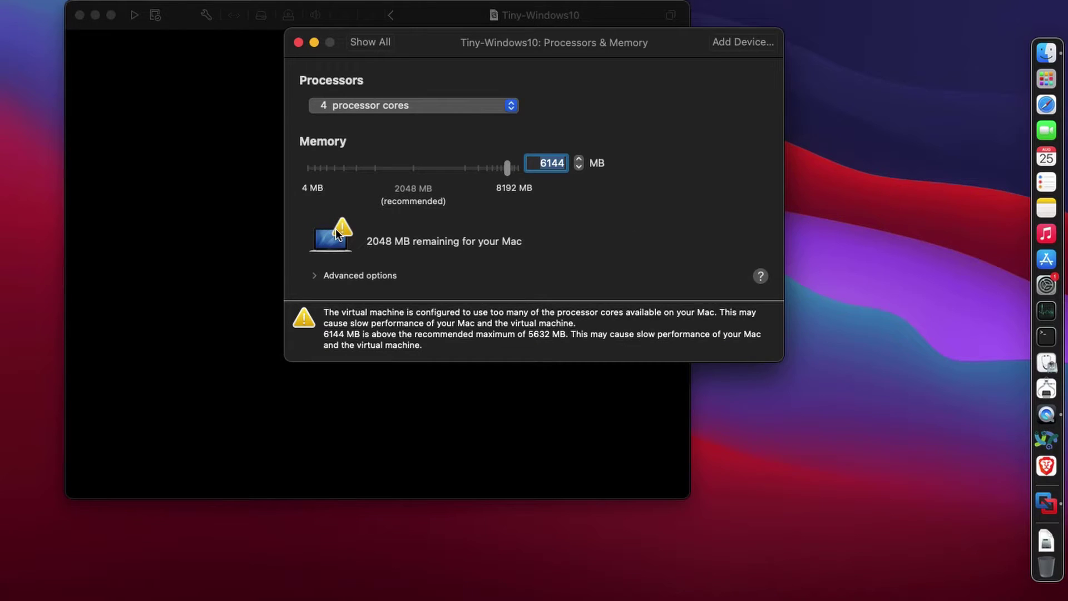
- Enable hypervisor applications under Advanced options and set memory to 5120 MB
click(314, 276)
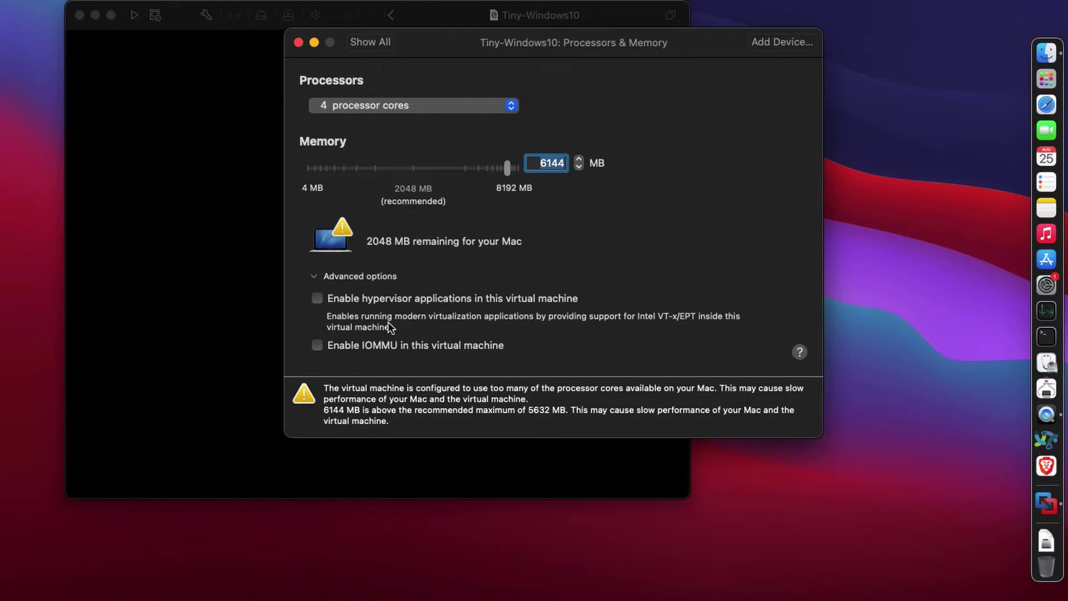
click(316, 299)
text(5120)
key(Return)
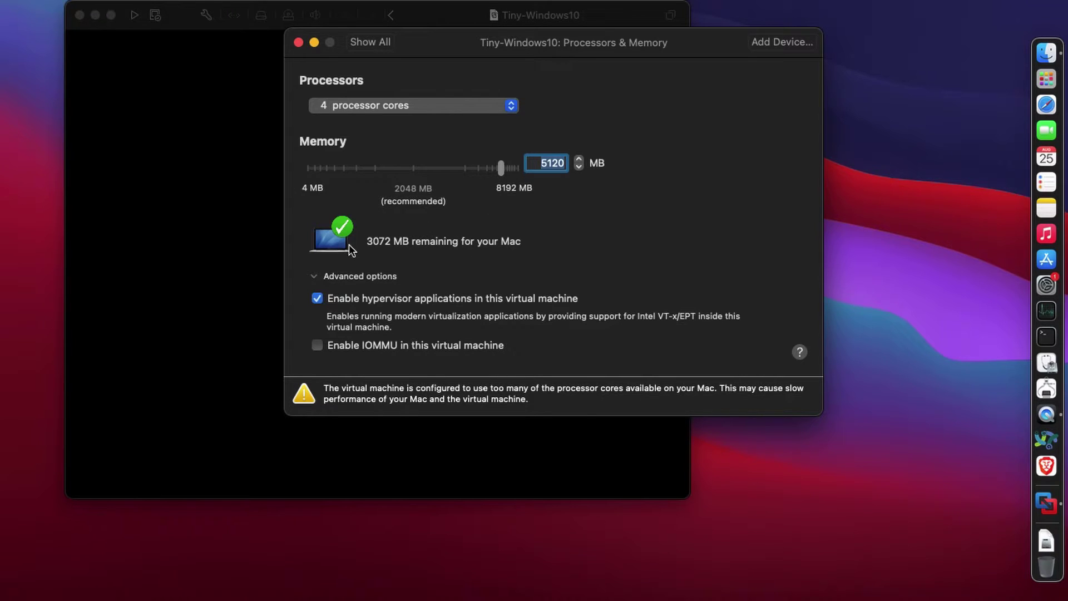
- Look over the Display pane, then return to the overview and open Network Adapter
click(362, 42)
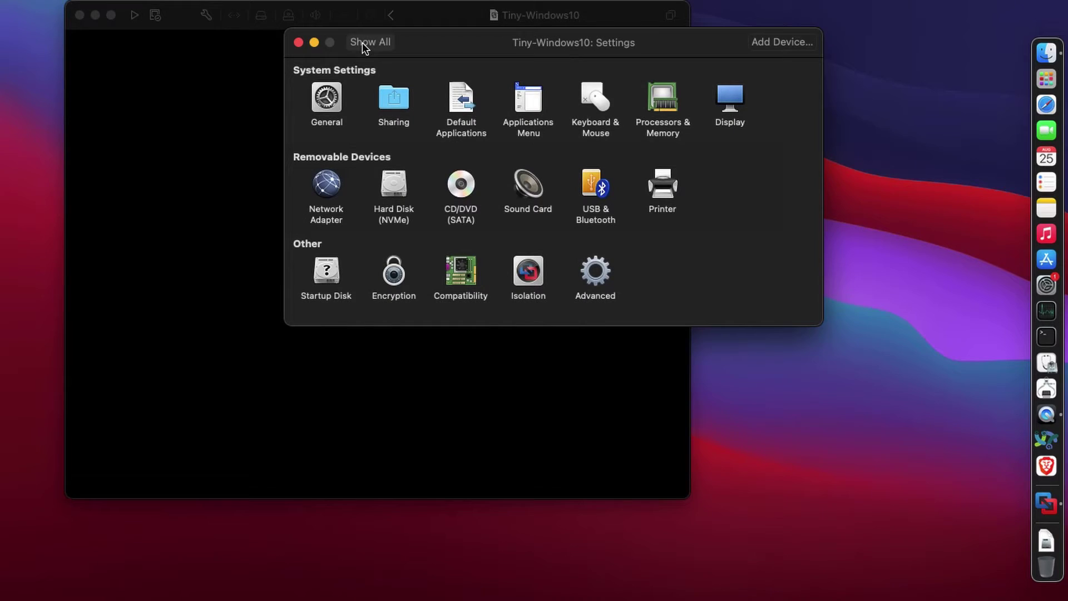
click(731, 104)
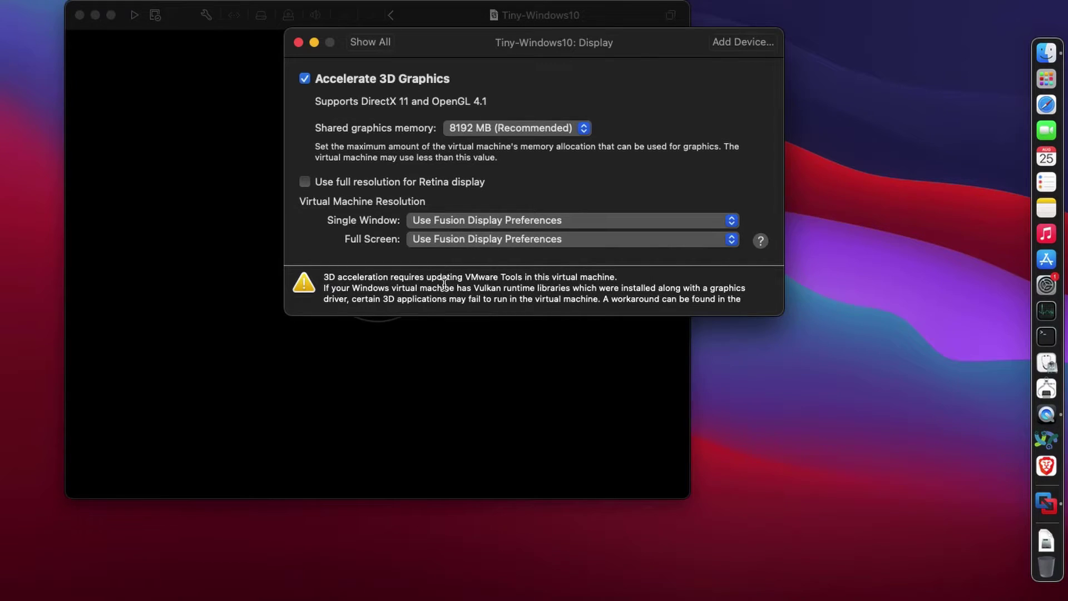
click(362, 43)
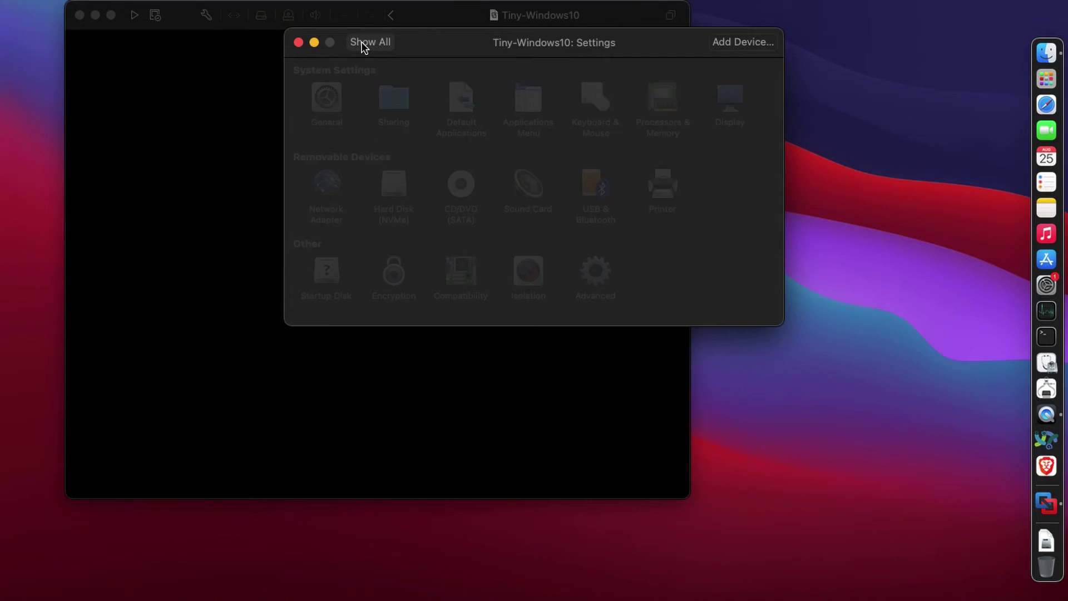
click(328, 195)
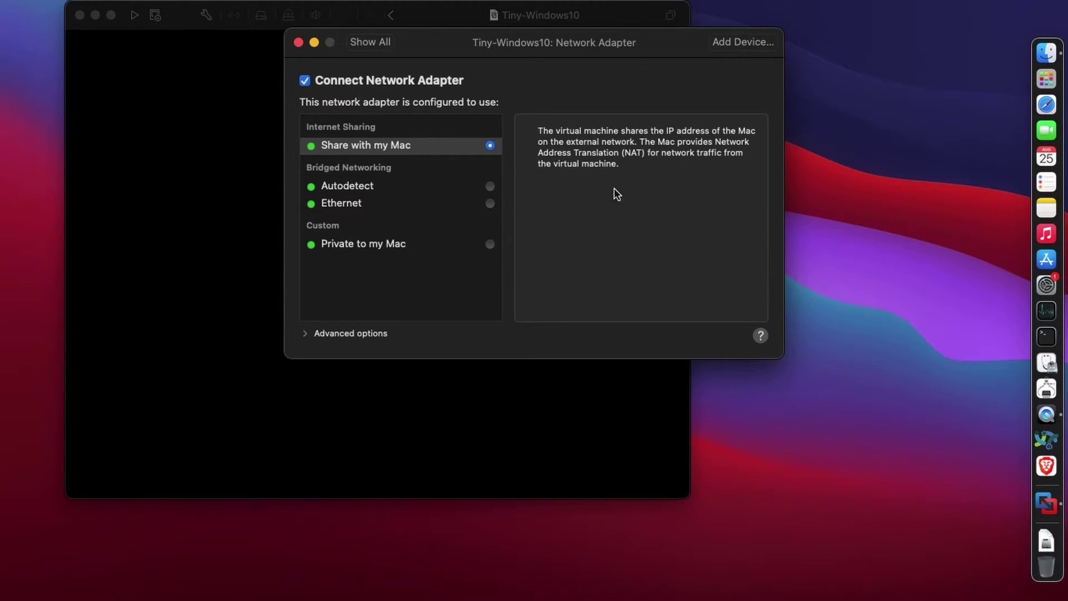
- Generate a new MAC address under the network adapter's advanced options
click(403, 191)
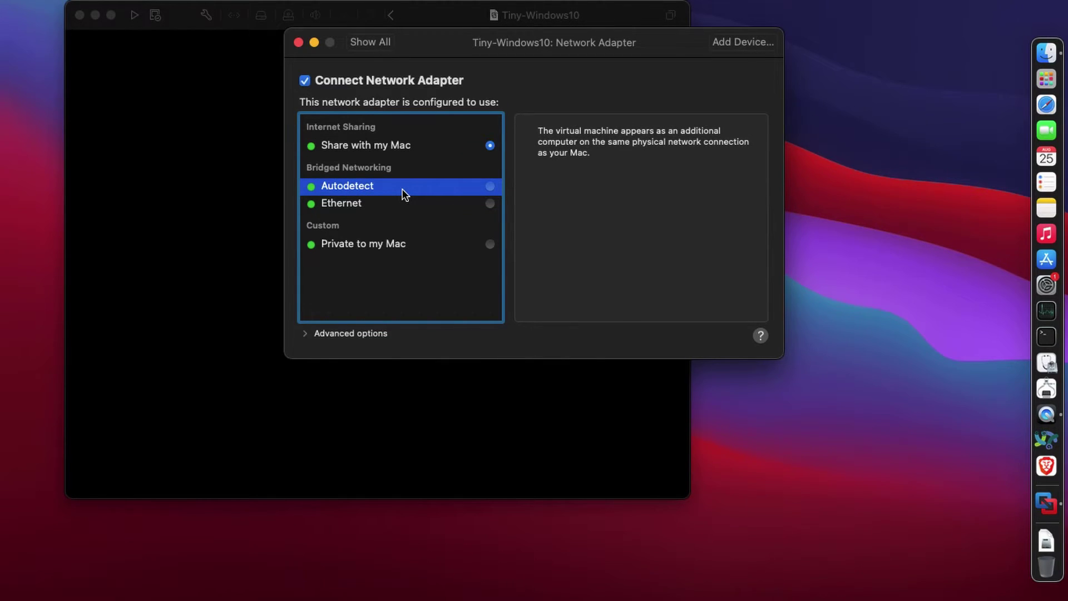
click(305, 333)
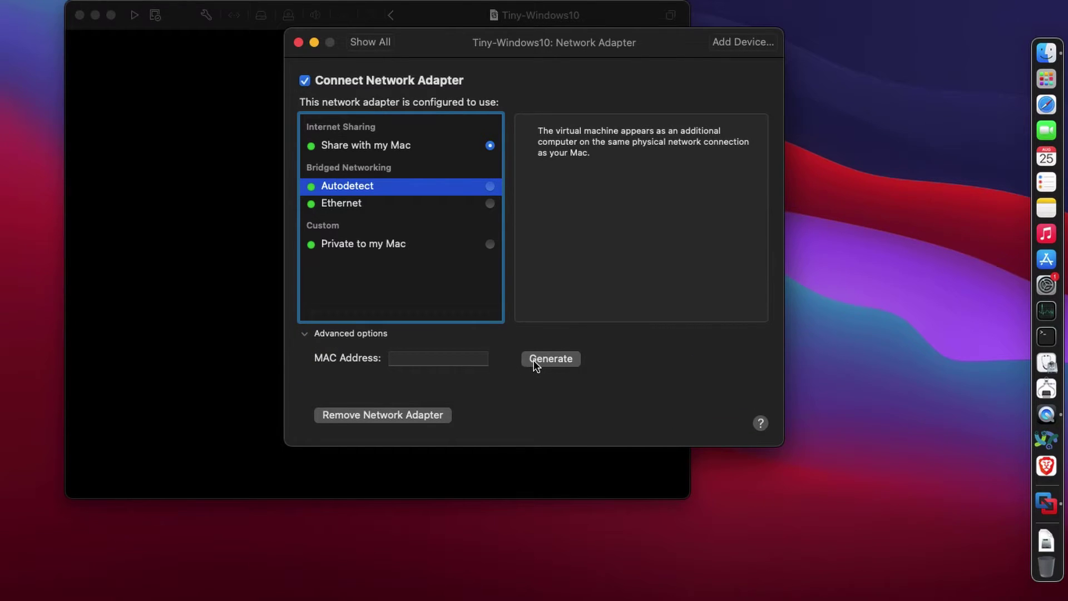
click(536, 359)
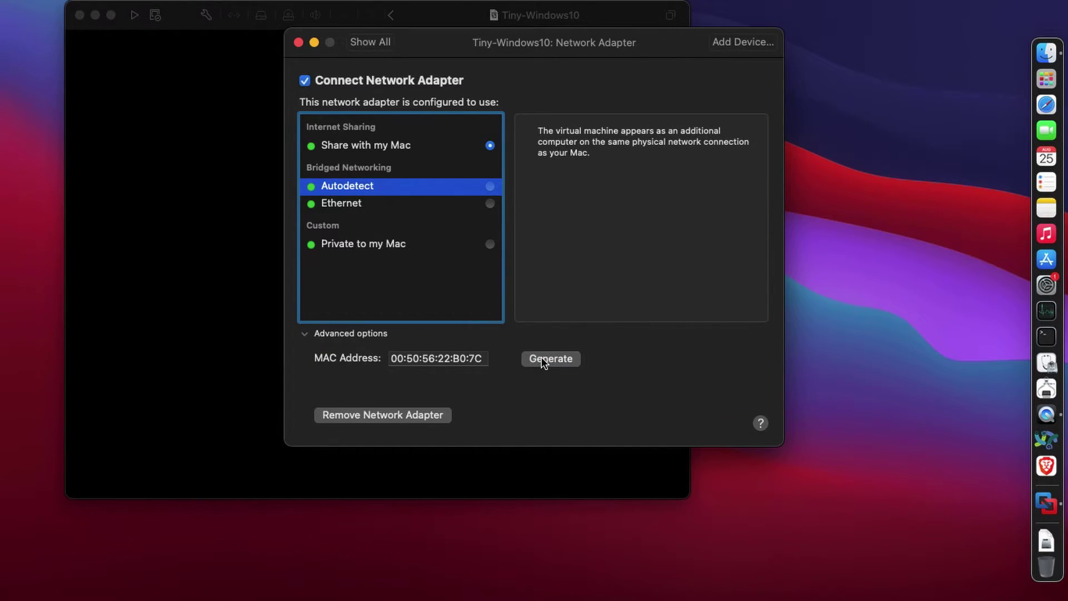
click(542, 358)
- Bridge the adapter to Ethernet, authorising with the admin password
click(342, 205)
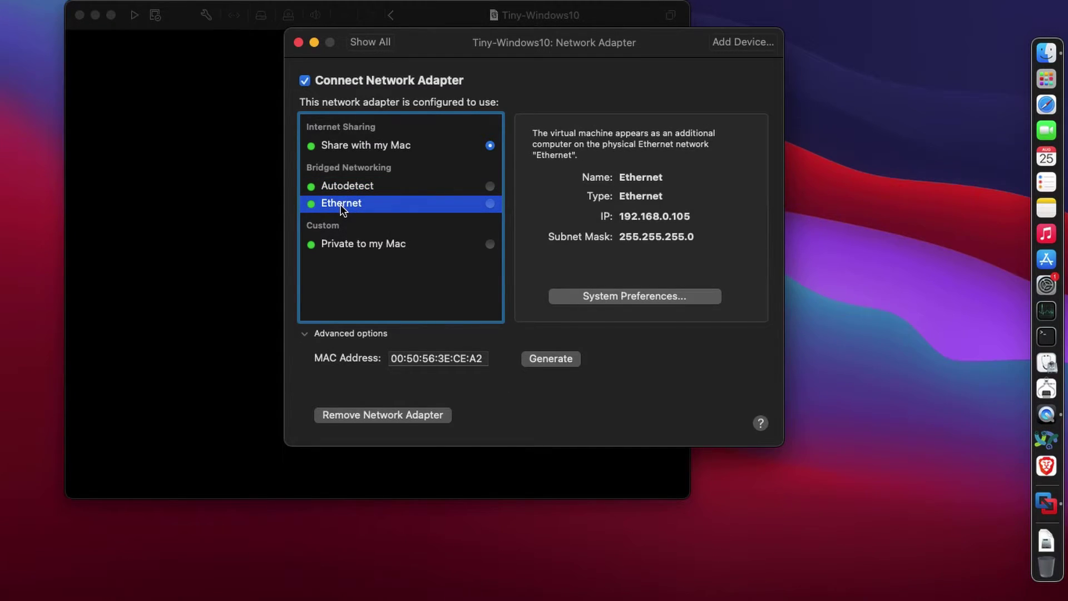
click(490, 203)
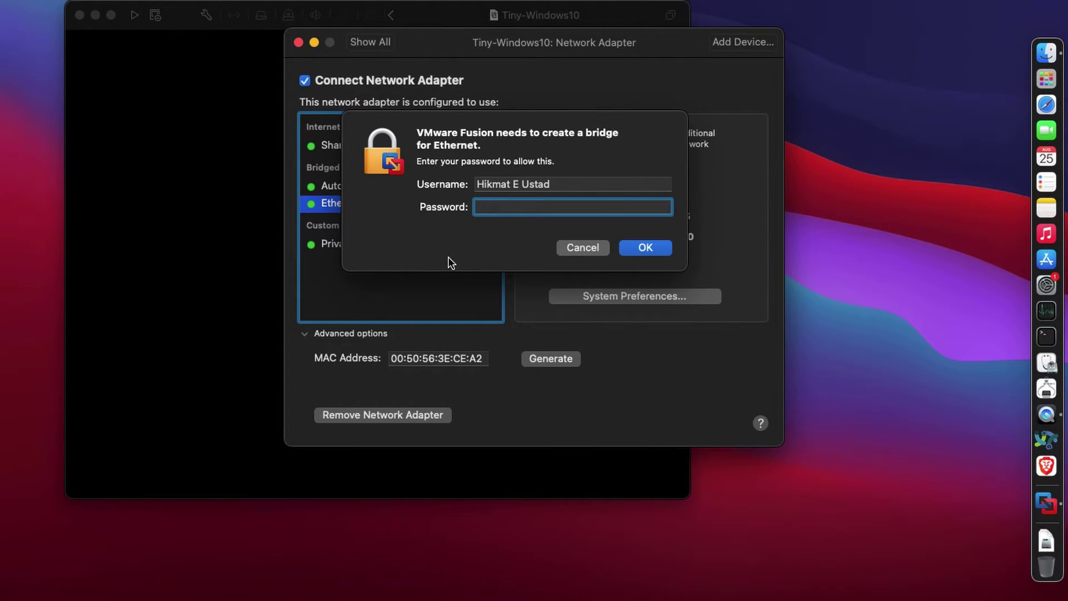
text(*****)
key(Return)
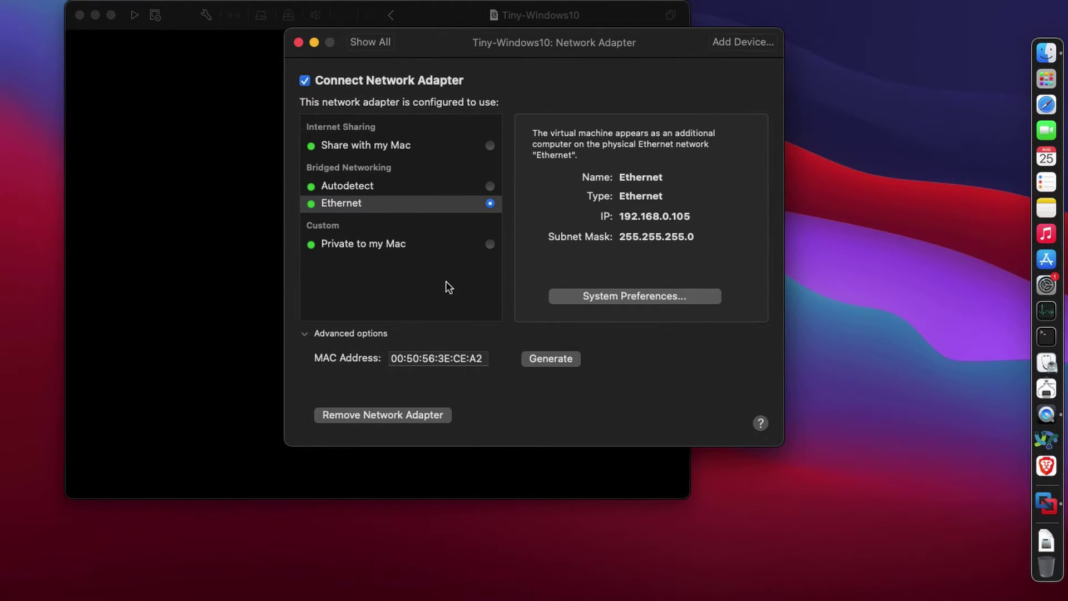
click(432, 286)
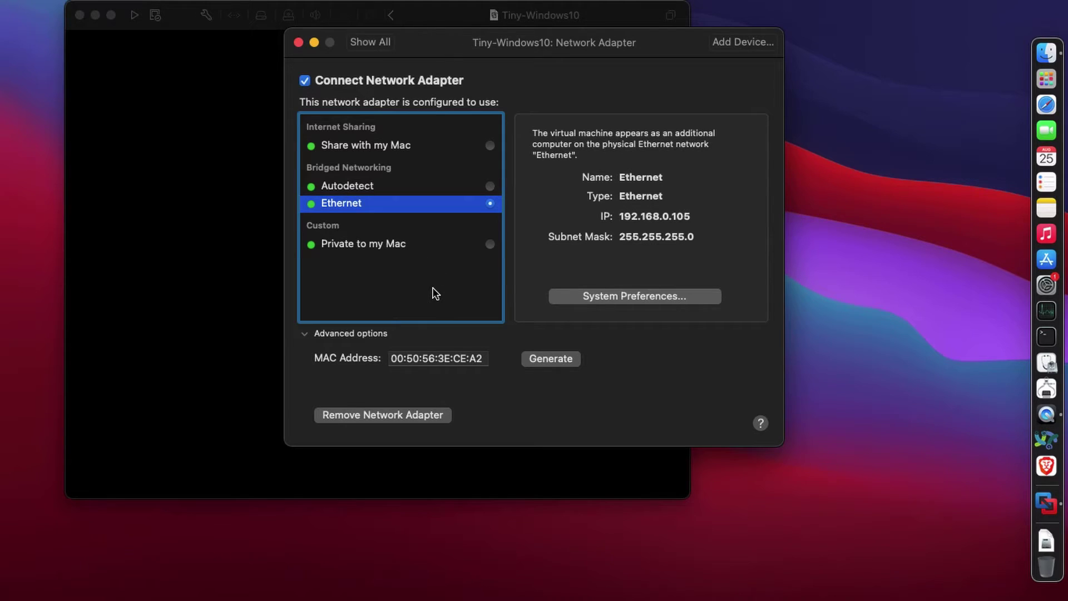
click(377, 44)
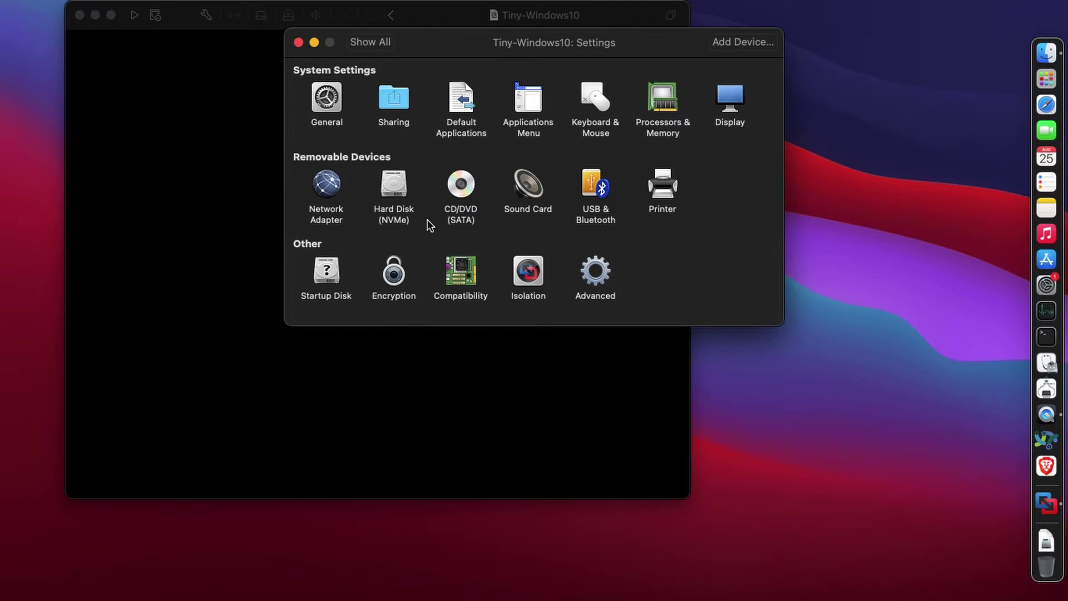
- Resize the NVMe hard disk to 400 GB as one unsplit file and apply
click(394, 191)
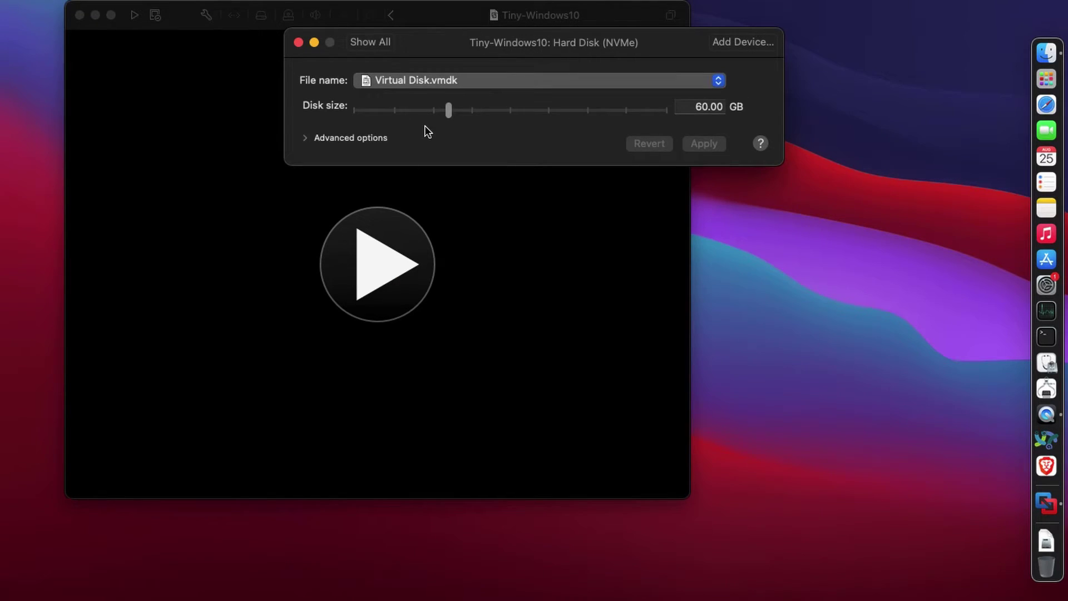
click(697, 106)
text(40)
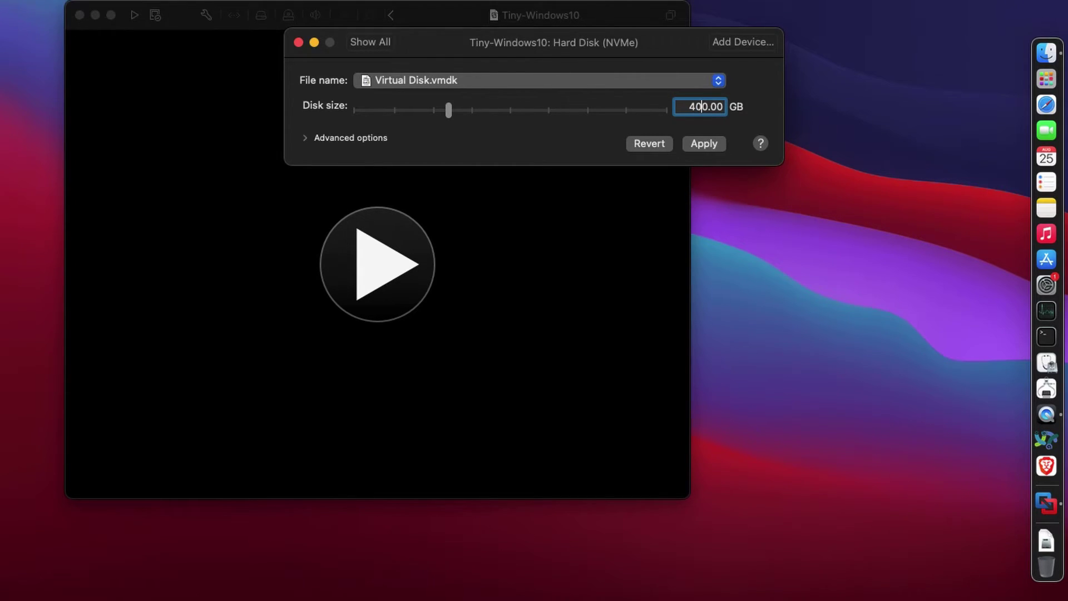
click(305, 139)
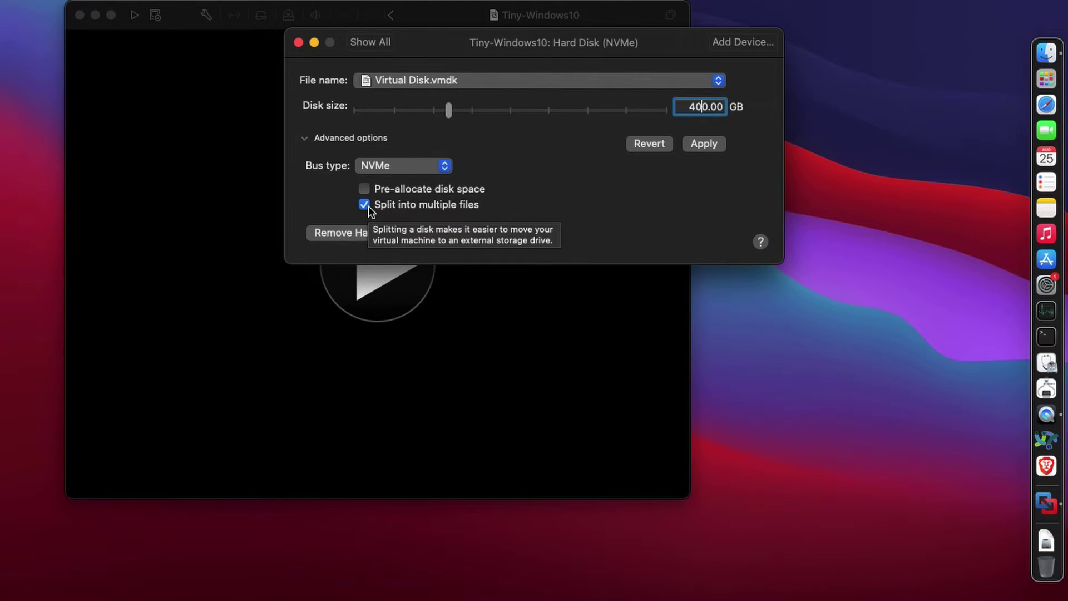
click(364, 205)
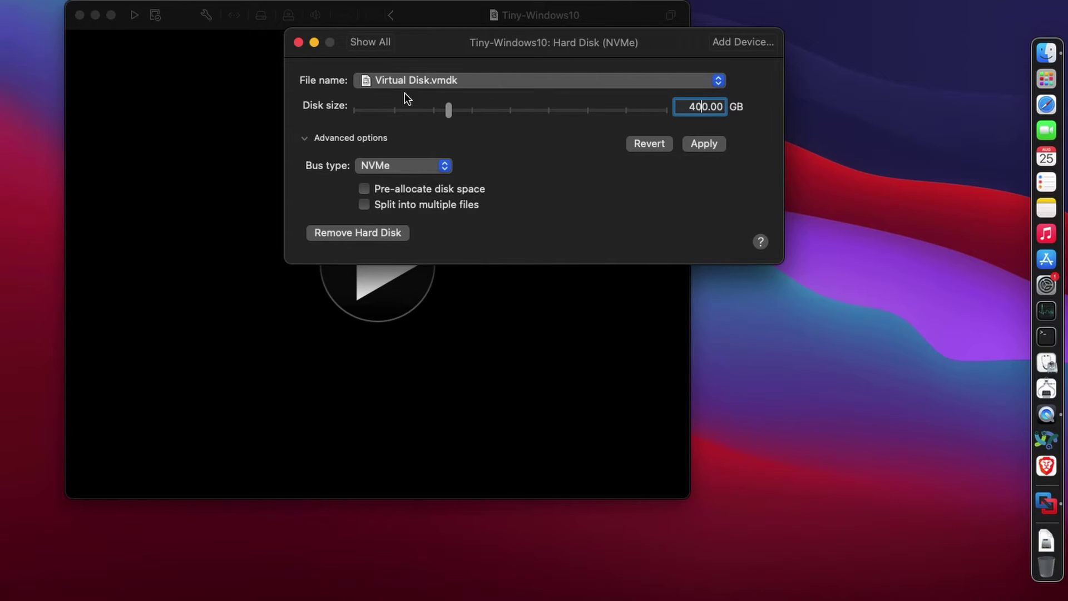
key(Return)
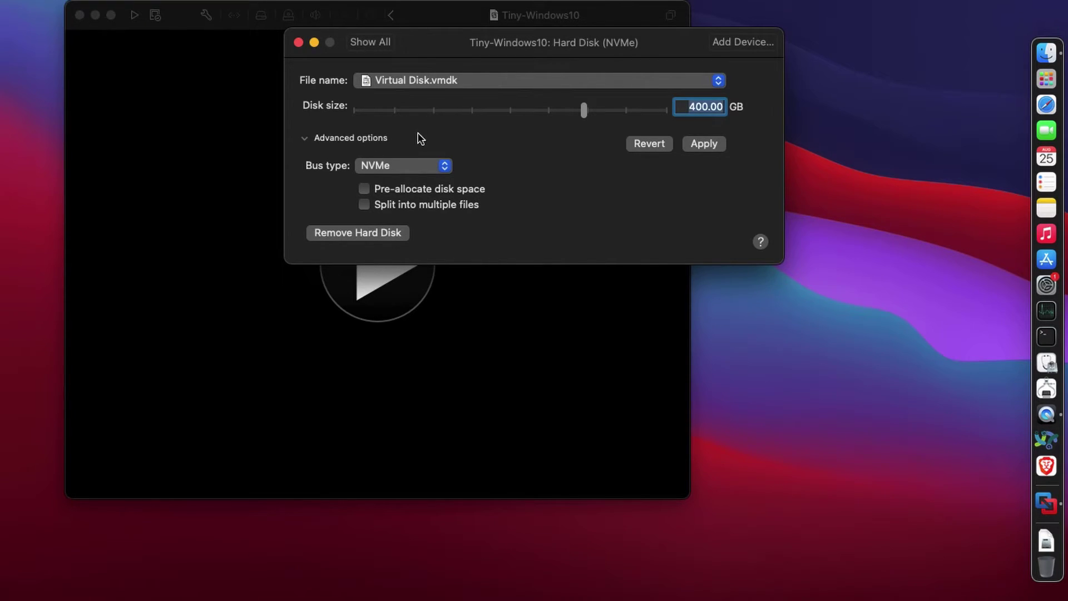
click(376, 44)
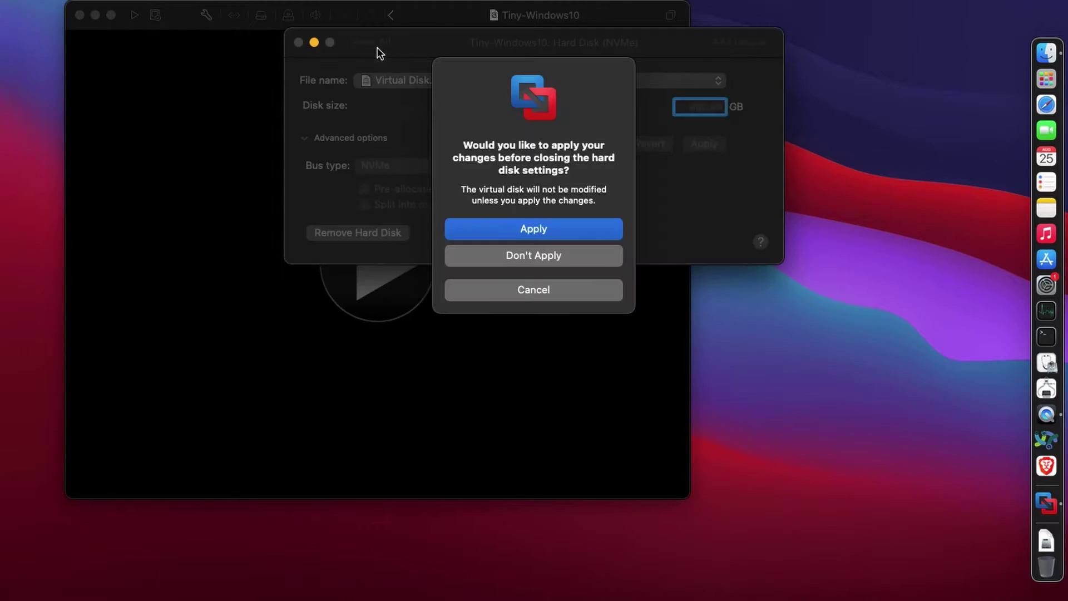
click(512, 228)
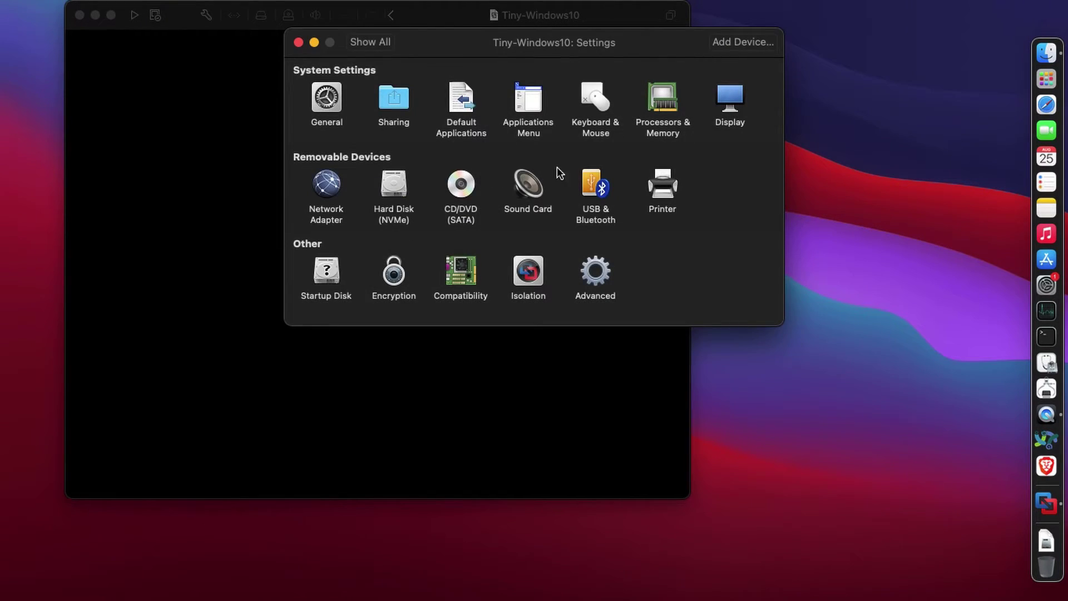
- Load the tiny10 21H2 x64 beta 1.iso disc image into CD/DVD (SATA) and check Sound Card
click(466, 189)
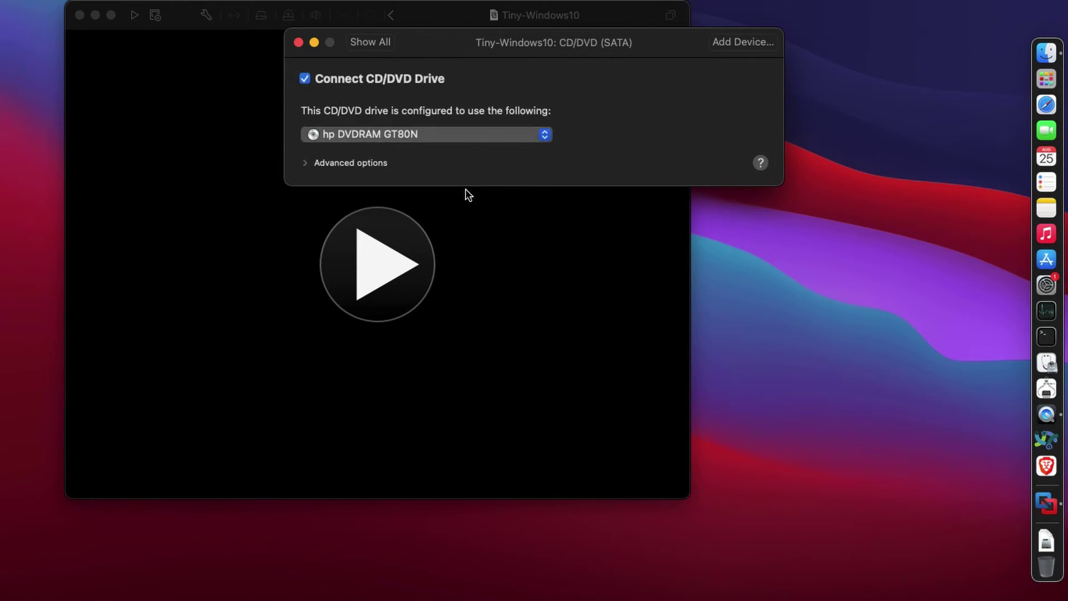
click(432, 135)
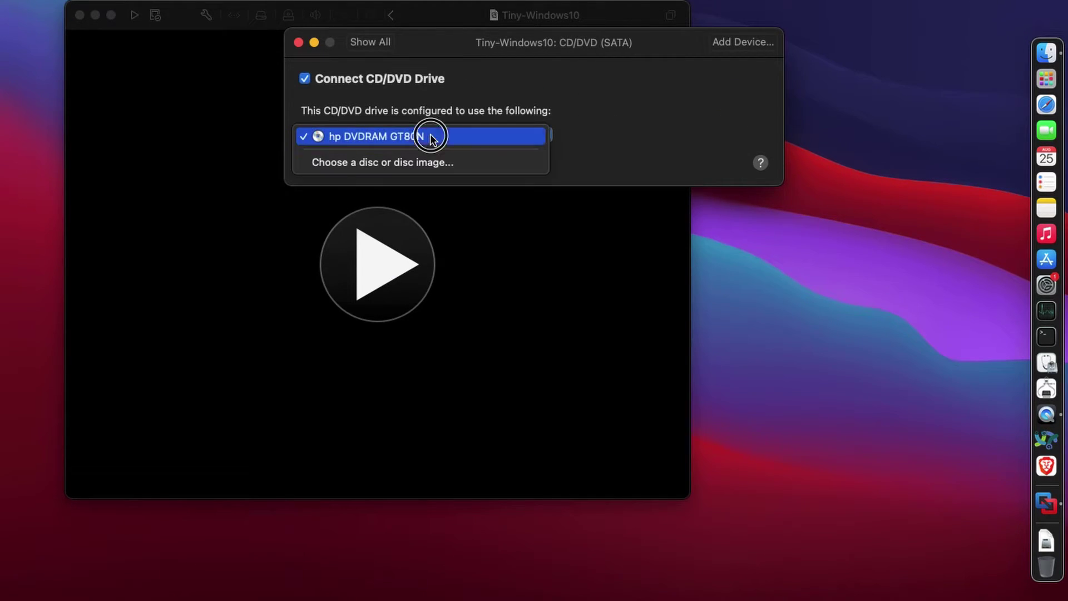
click(431, 165)
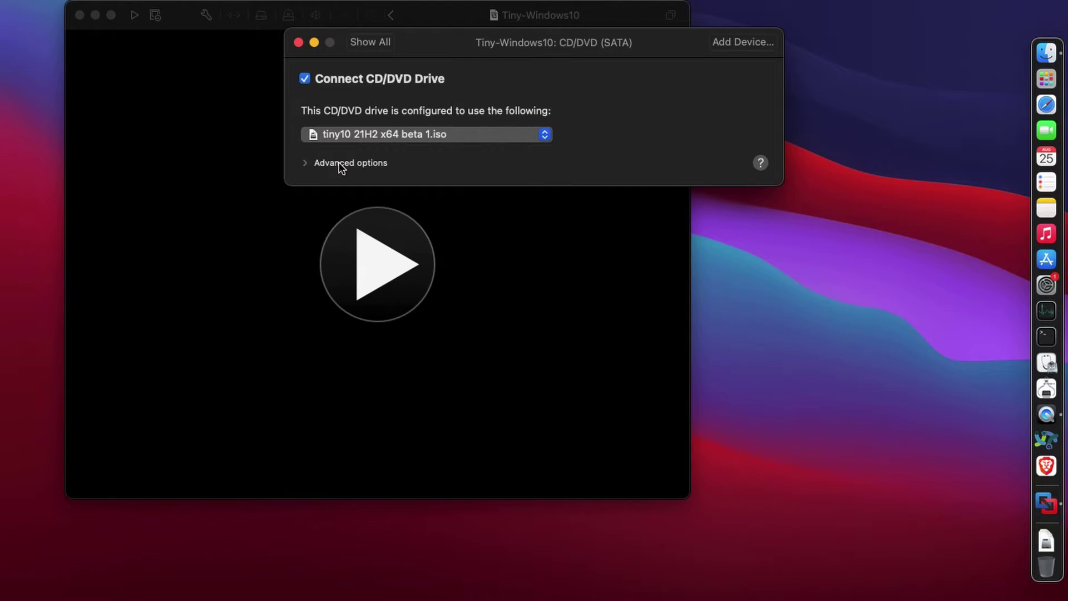
click(303, 164)
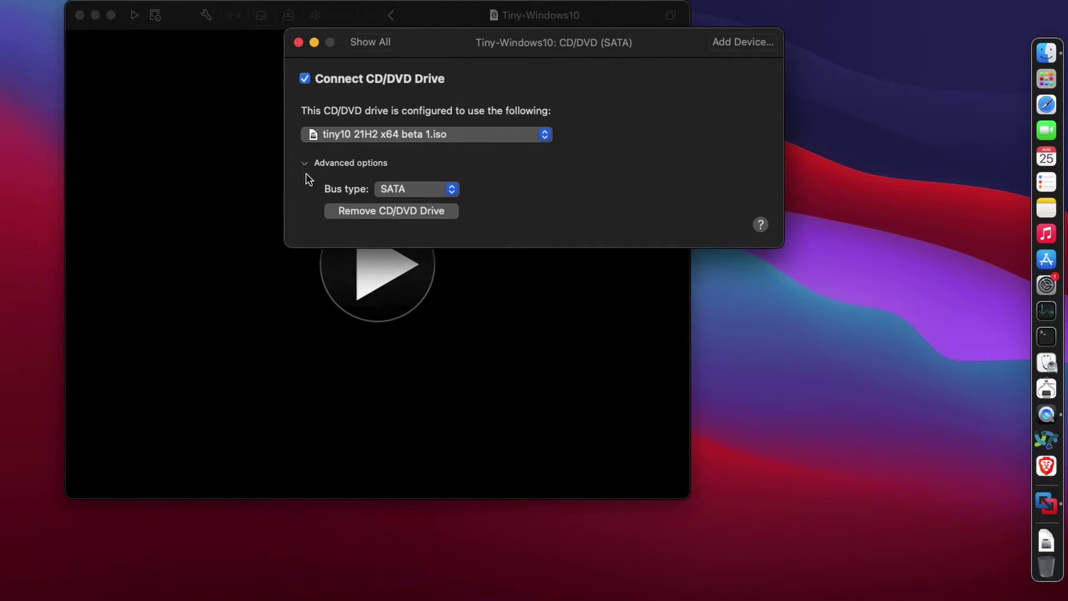
click(364, 42)
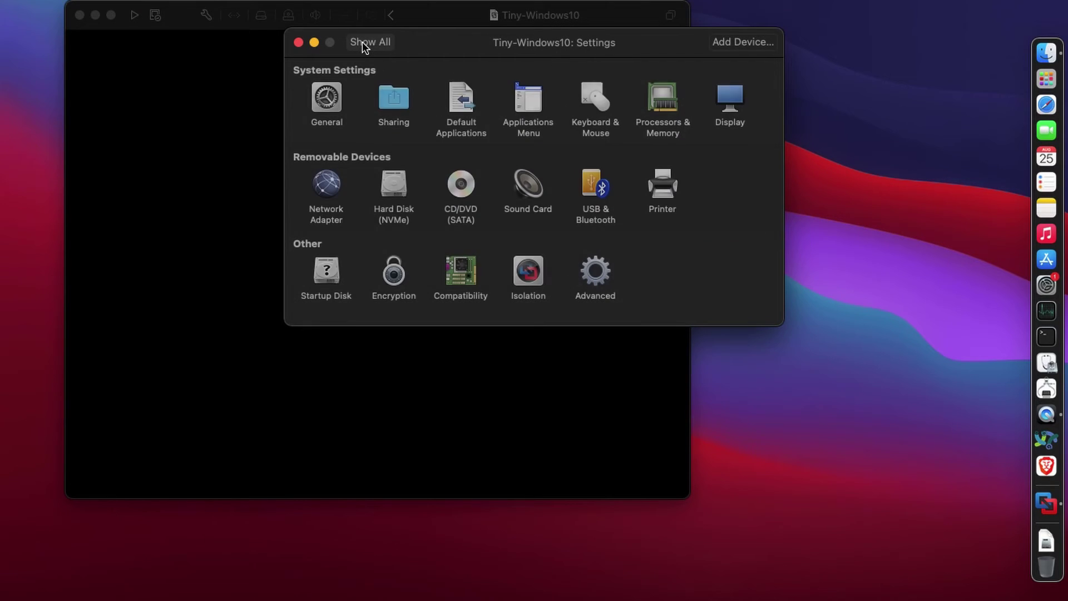
click(530, 198)
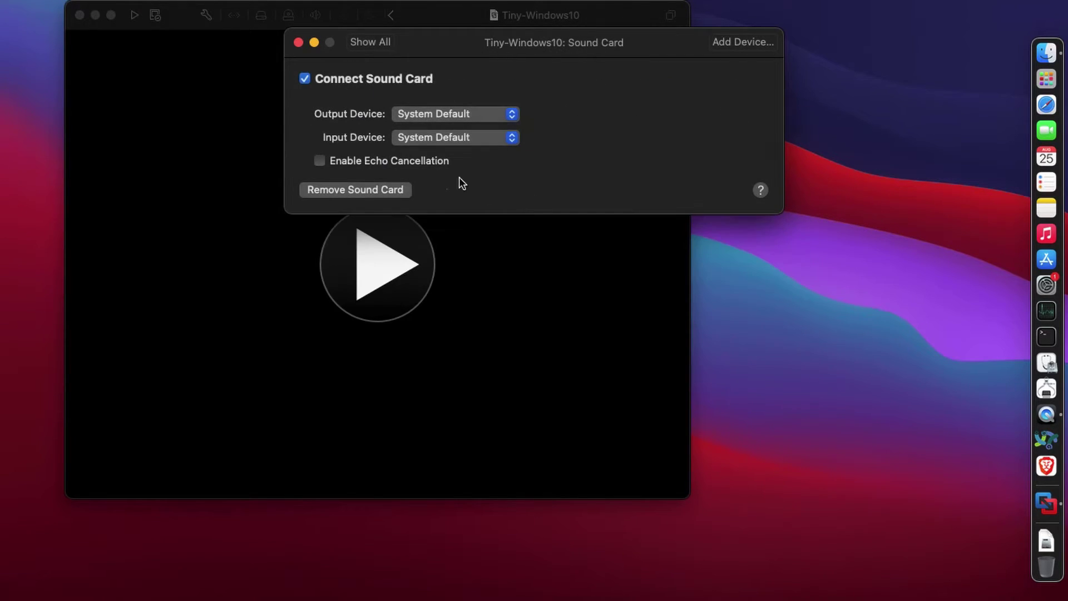
click(366, 41)
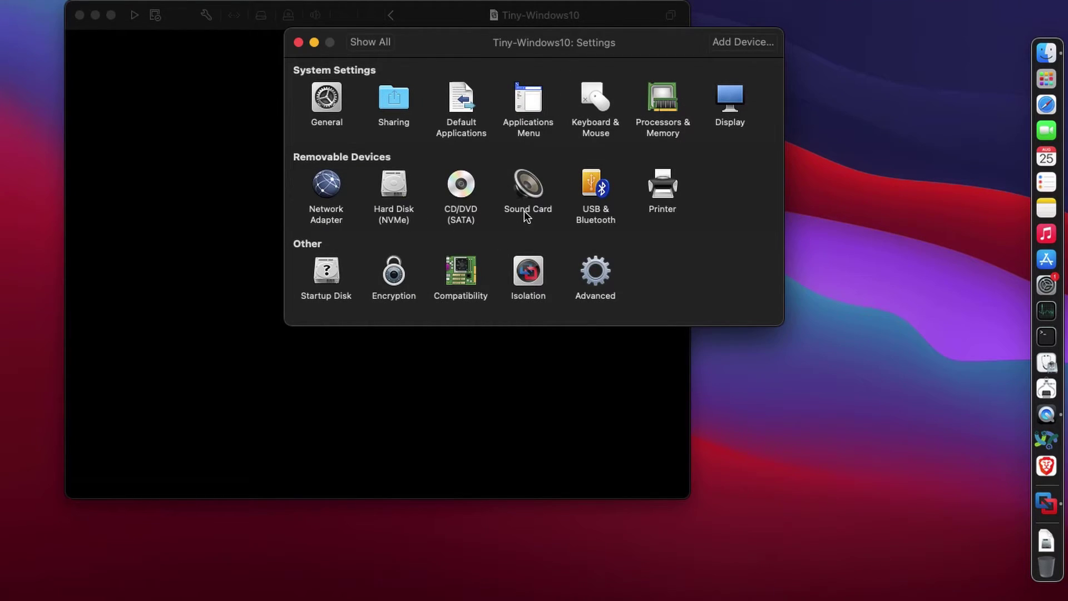
- Stop sharing Bluetooth devices with Windows and keep USB compatibility at 3.1
click(592, 194)
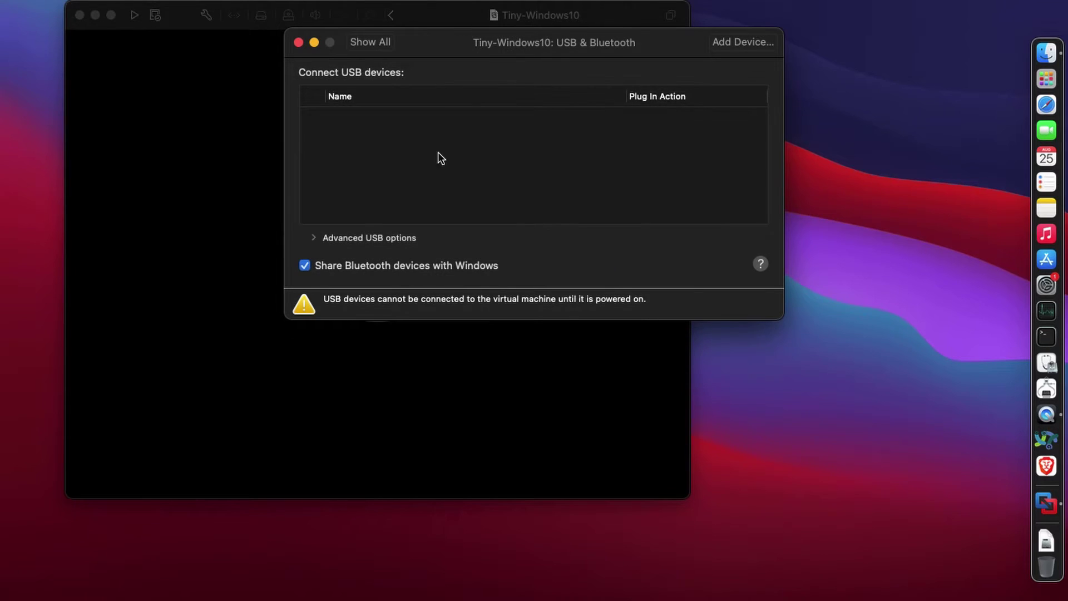
click(306, 267)
click(305, 267)
click(305, 267)
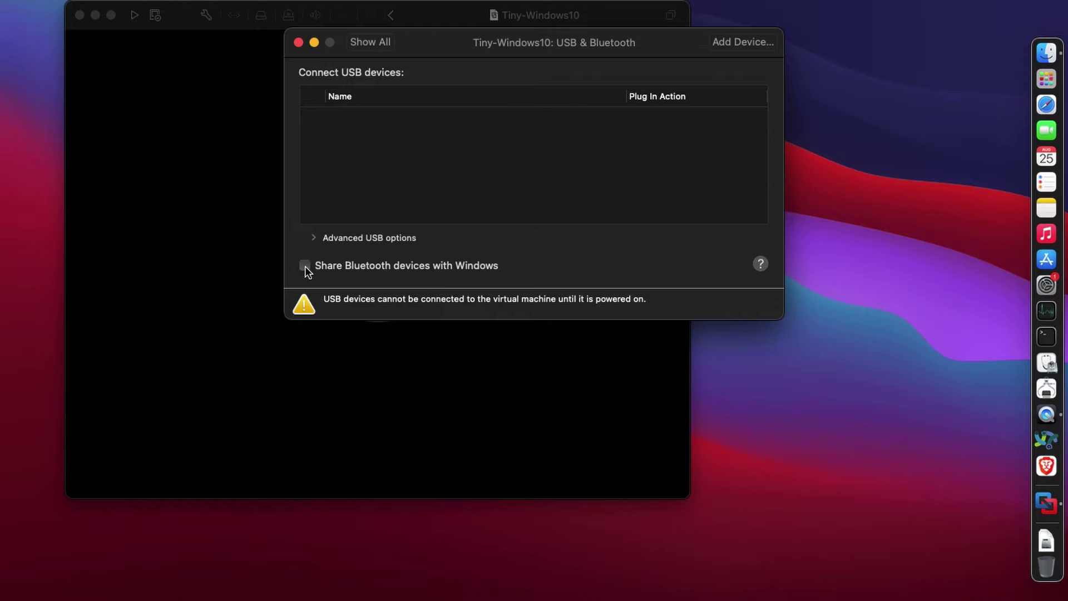
click(314, 238)
click(487, 260)
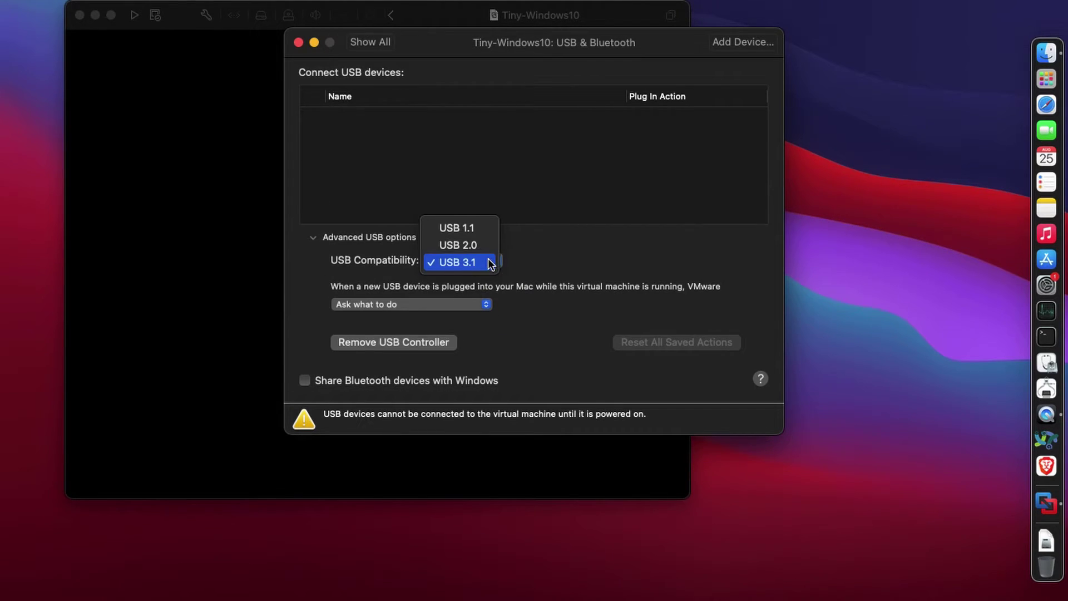
click(488, 262)
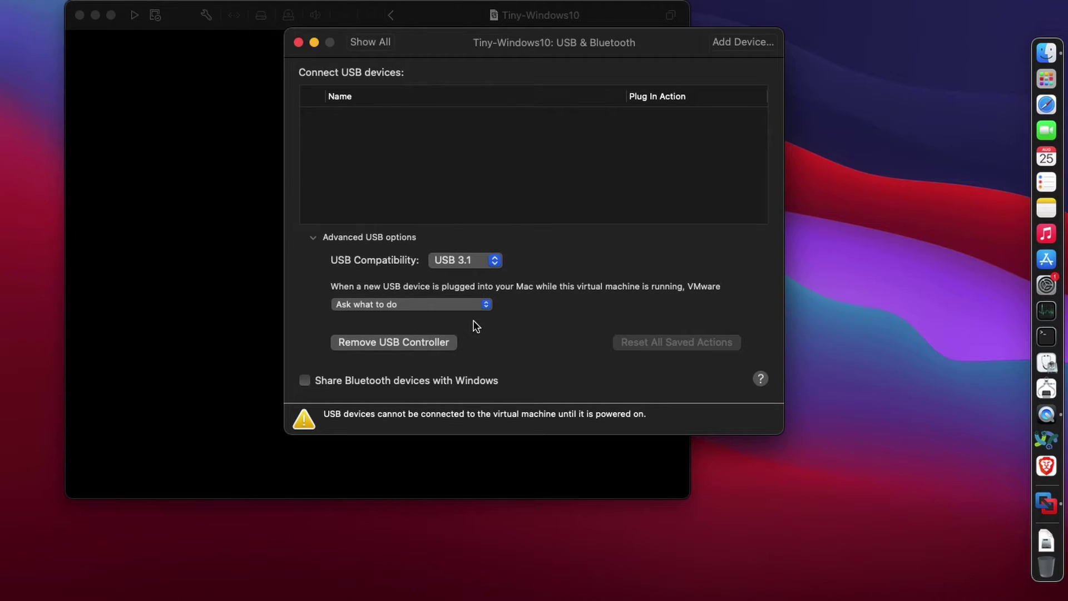
click(381, 44)
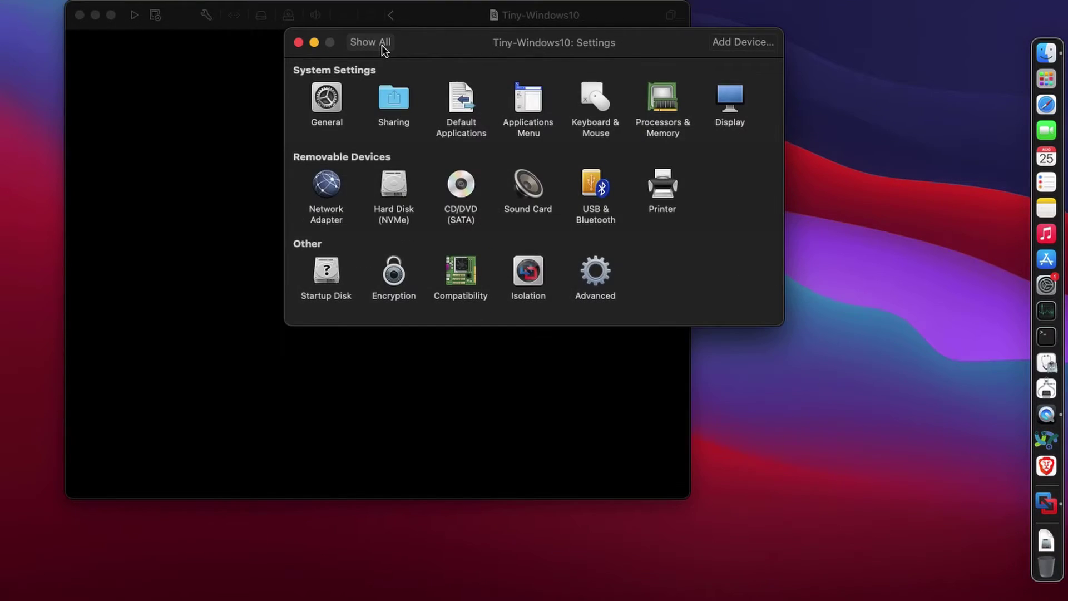
- Stop sharing Mac printers and set the VM to start up from CD/DVD
click(658, 189)
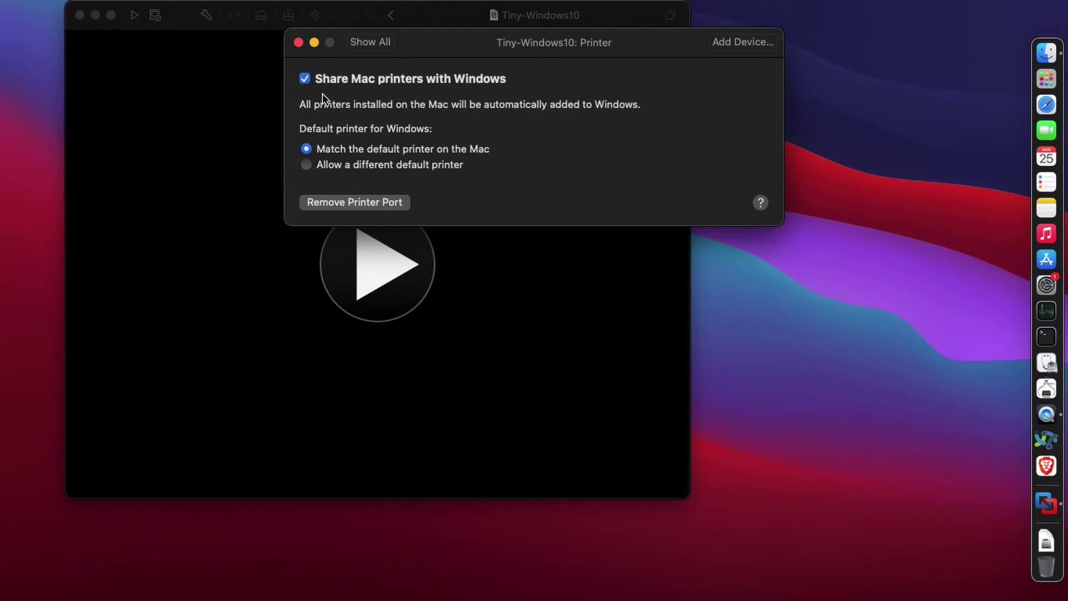
click(306, 81)
click(383, 46)
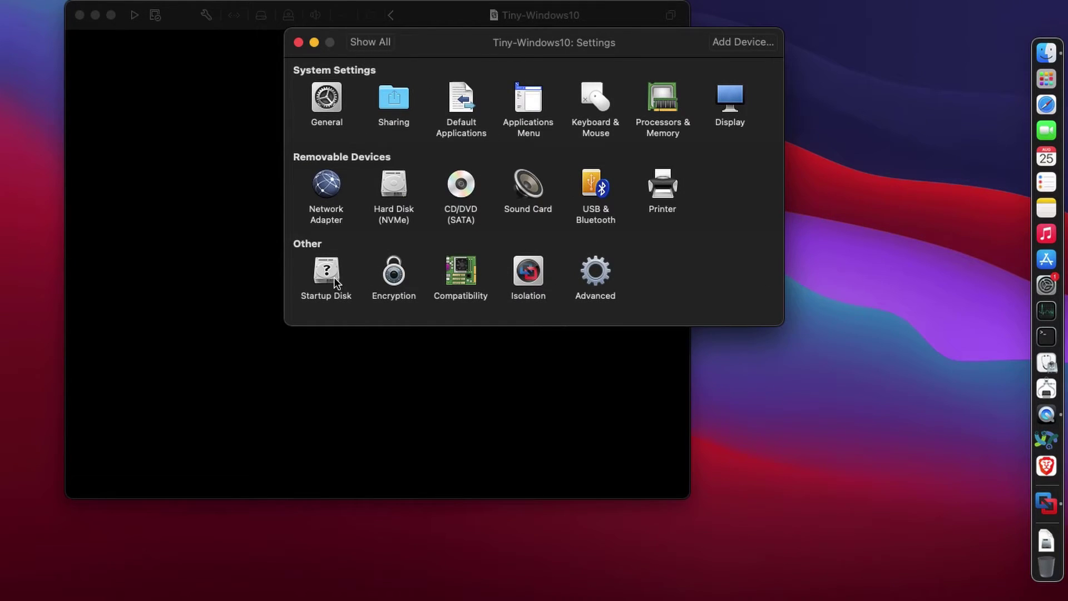
click(334, 277)
click(423, 117)
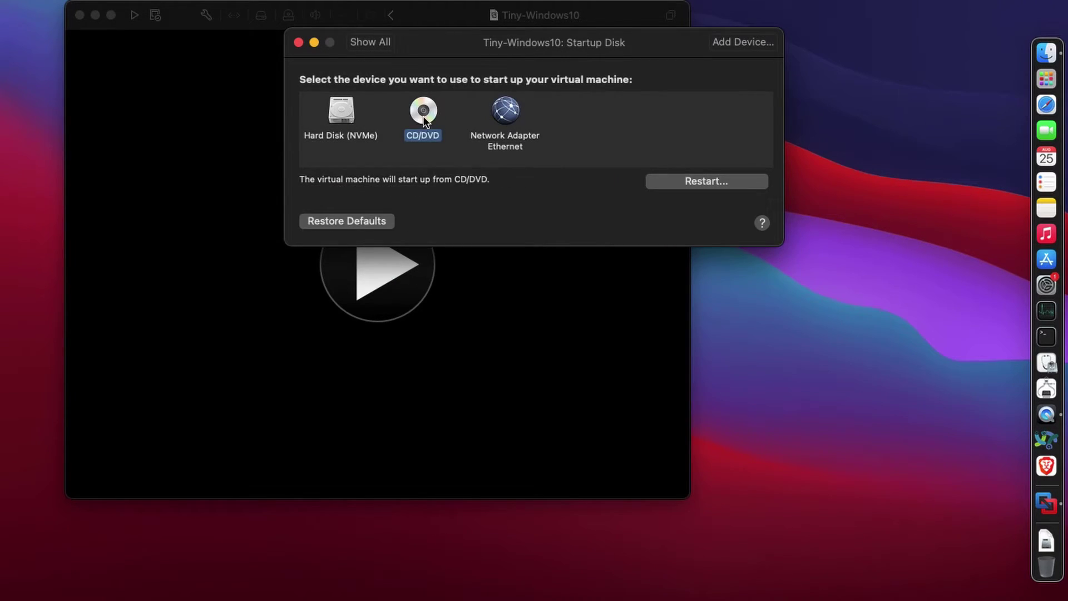
click(361, 42)
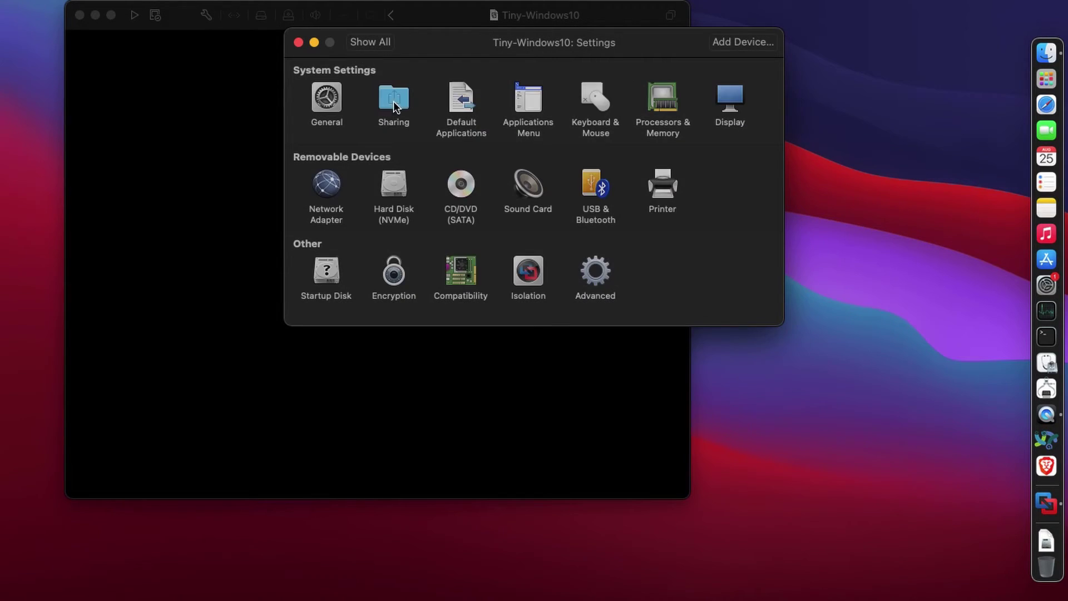
- Review encryption settings and keep hardware compatibility at version 19
click(394, 275)
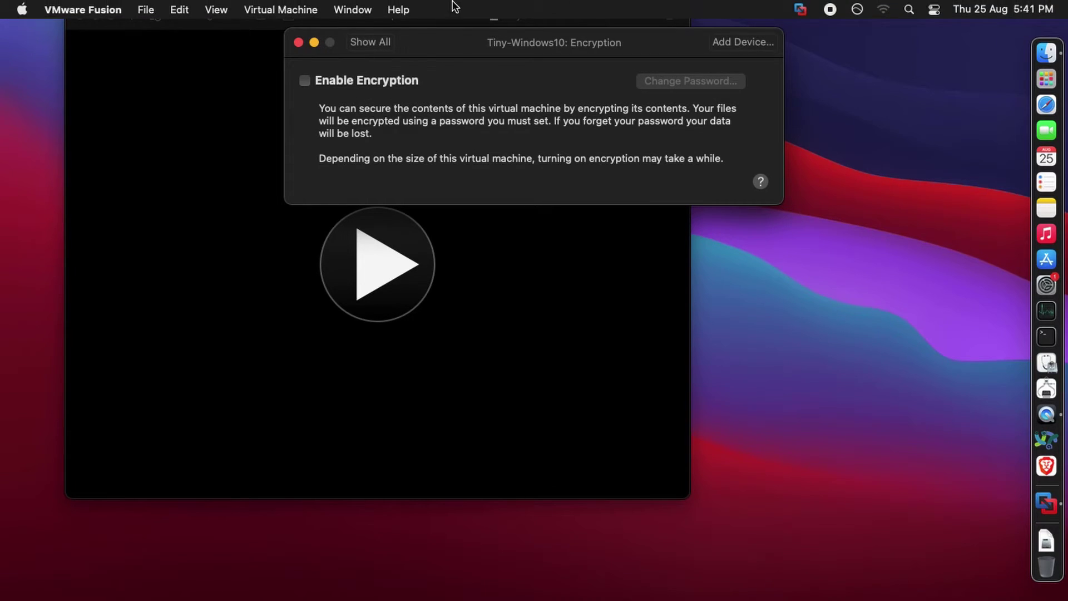
click(373, 42)
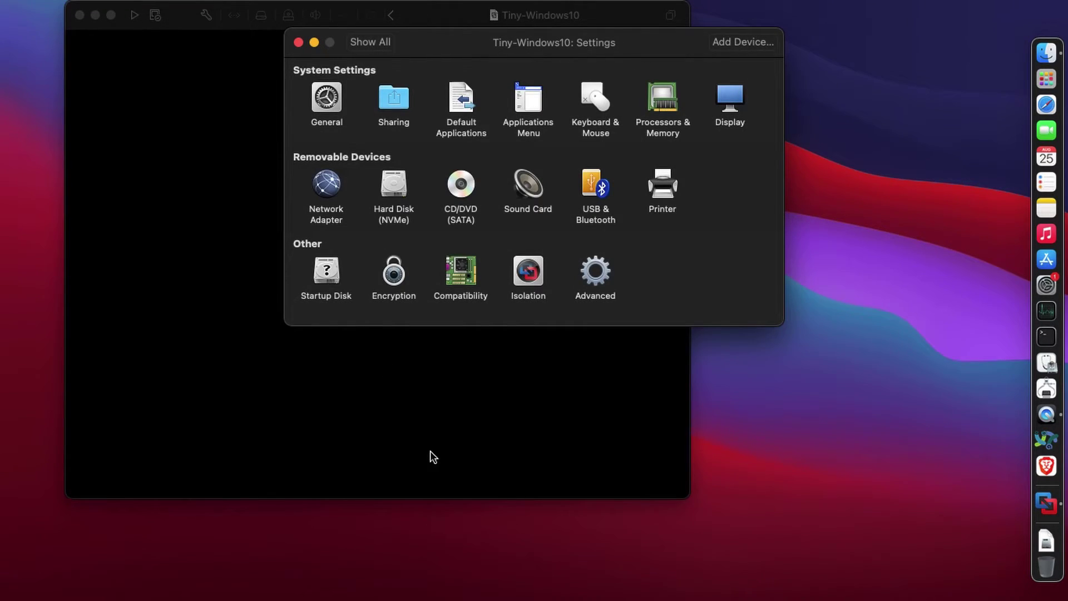
click(467, 283)
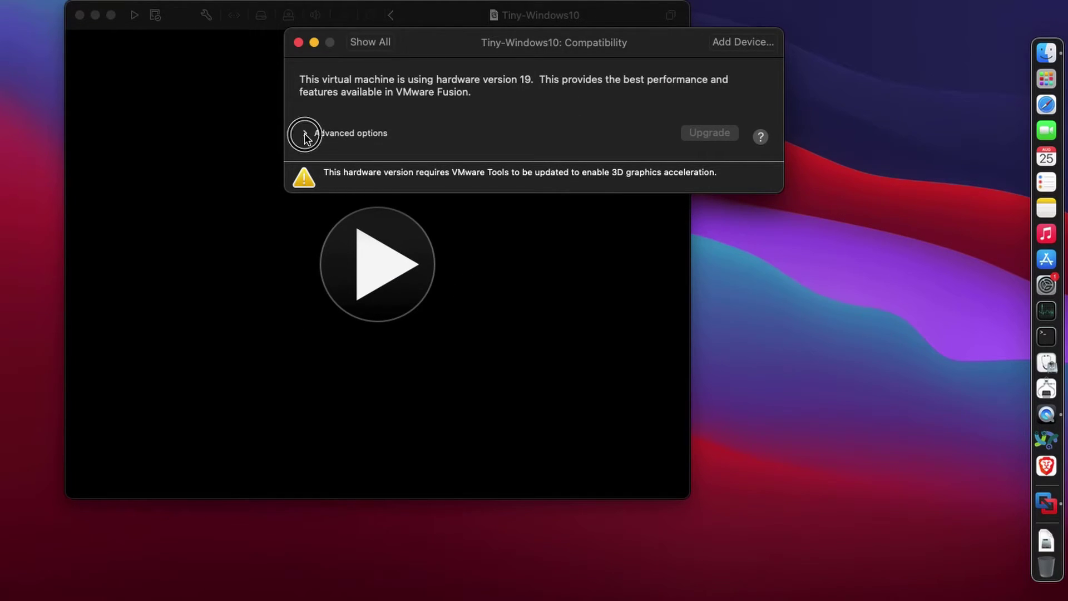
click(305, 135)
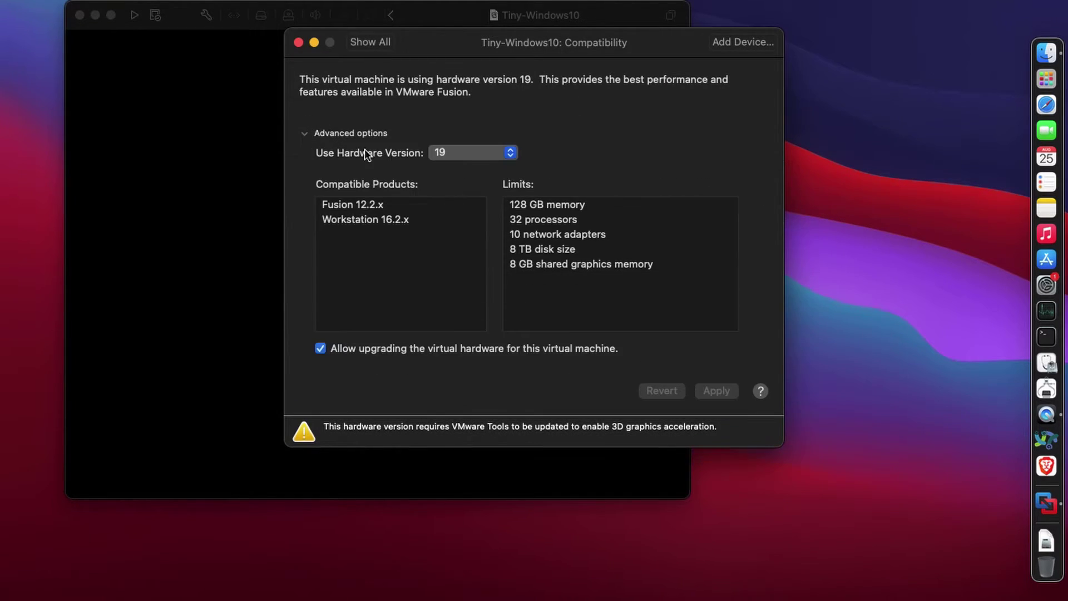
click(510, 153)
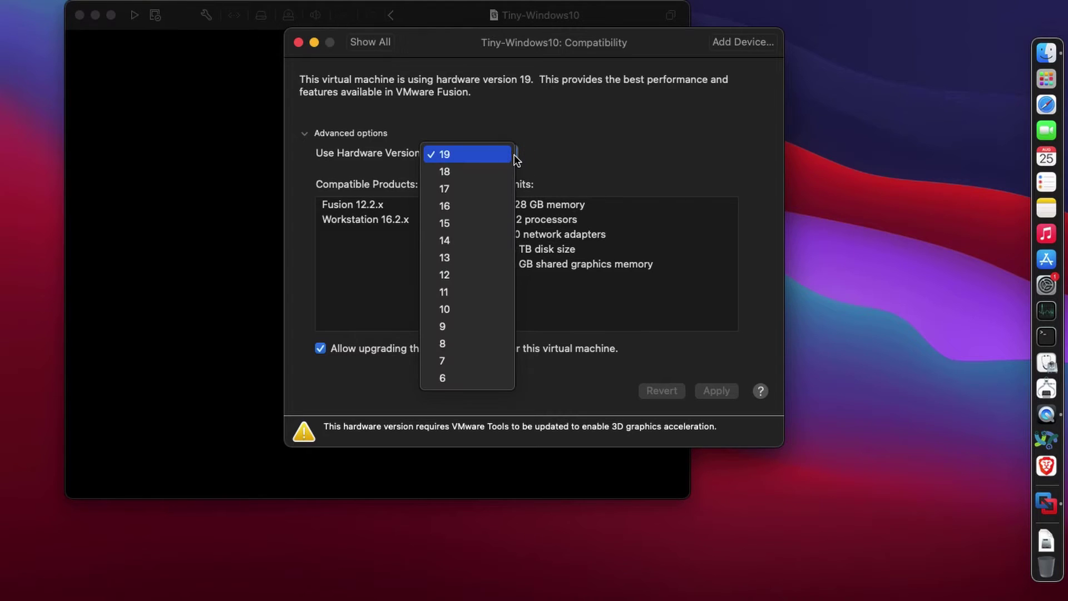
click(460, 156)
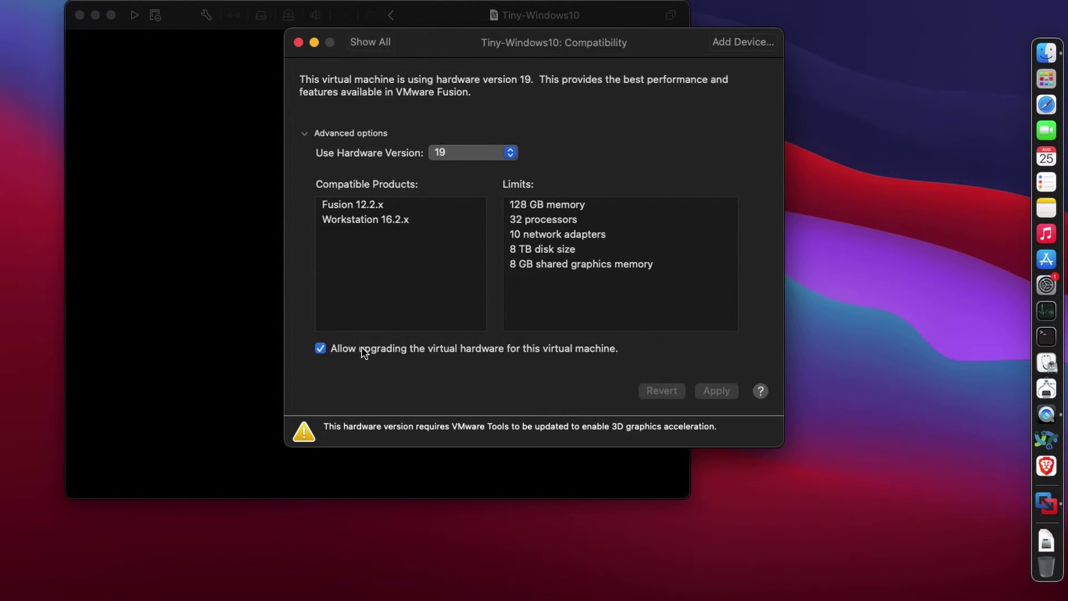
click(382, 48)
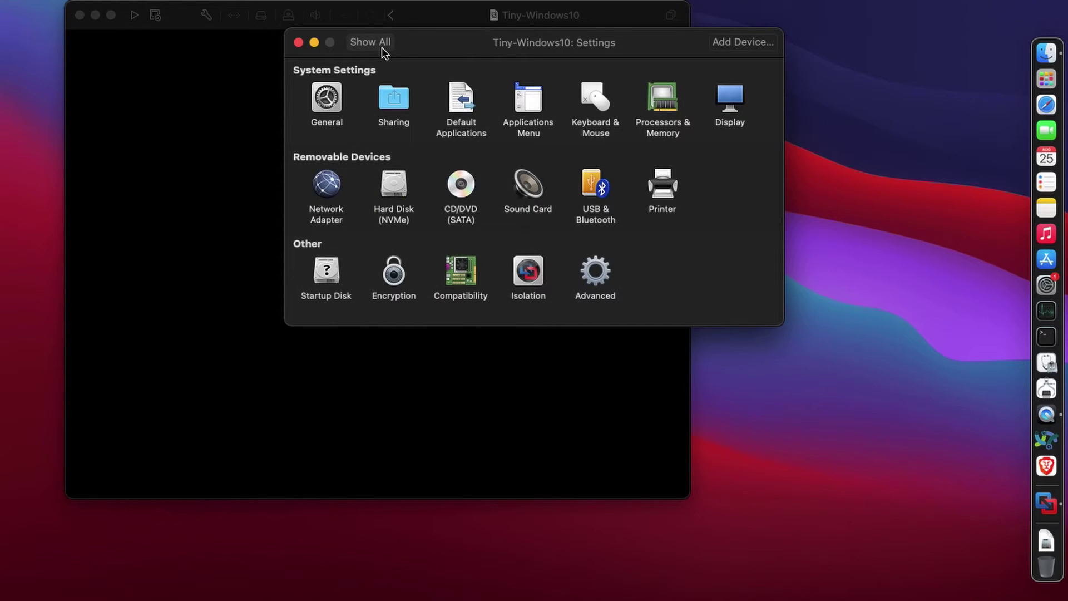
- Review the isolation settings, then open the Advanced settings
click(530, 273)
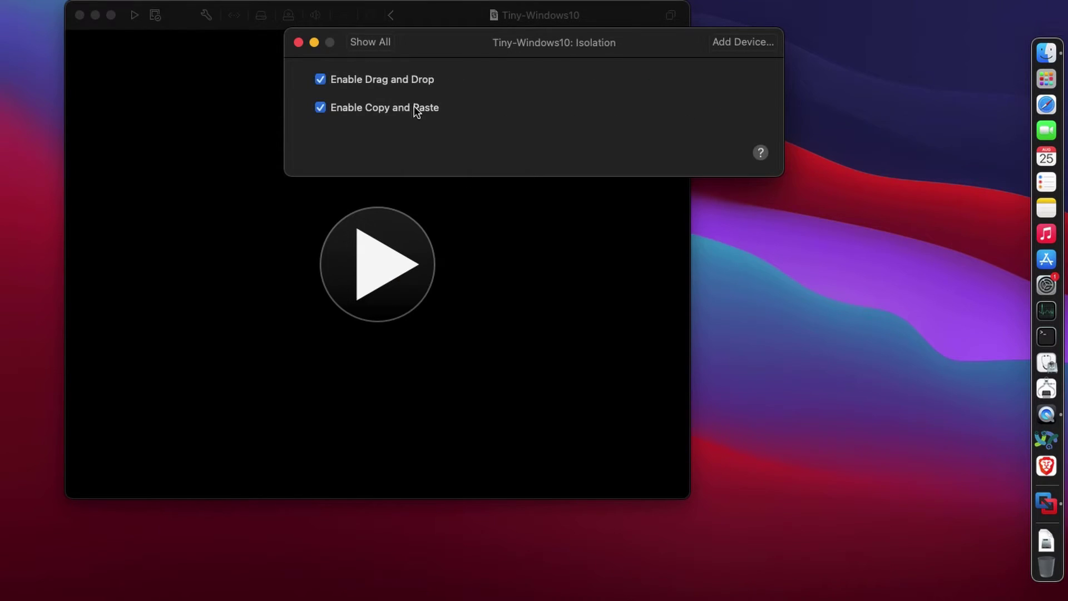
click(375, 45)
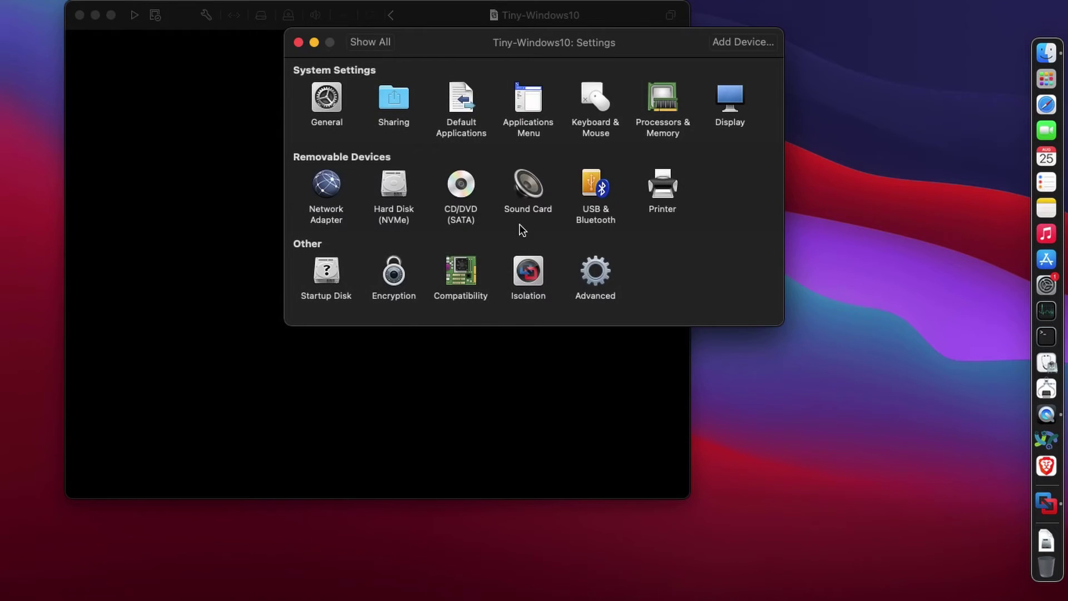
click(593, 278)
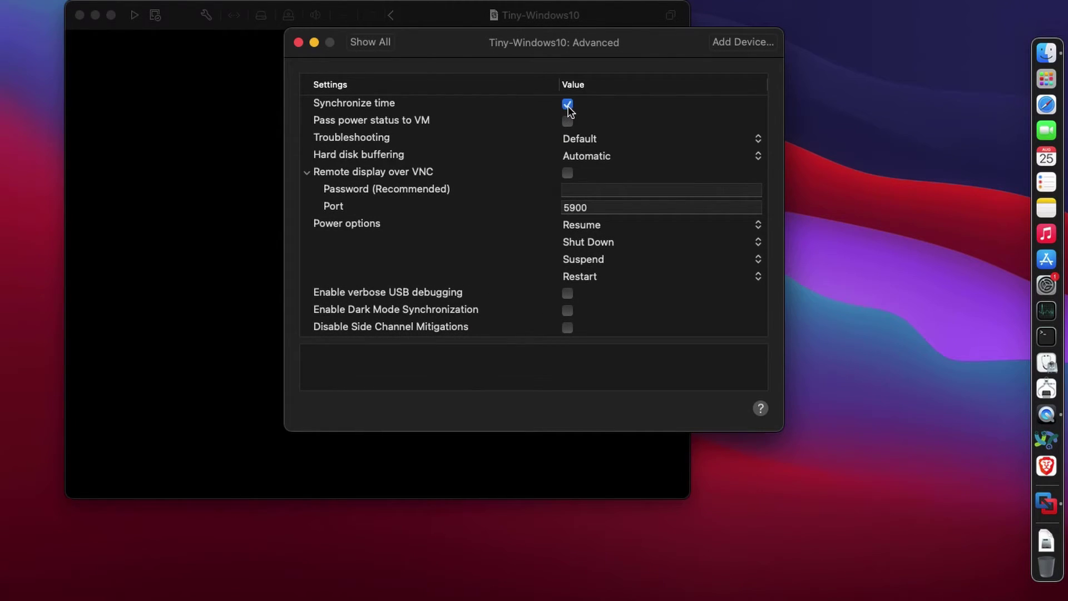
- Uncheck Synchronize time and check Disable Side Channel Mitigations in the Advanced pane
click(567, 104)
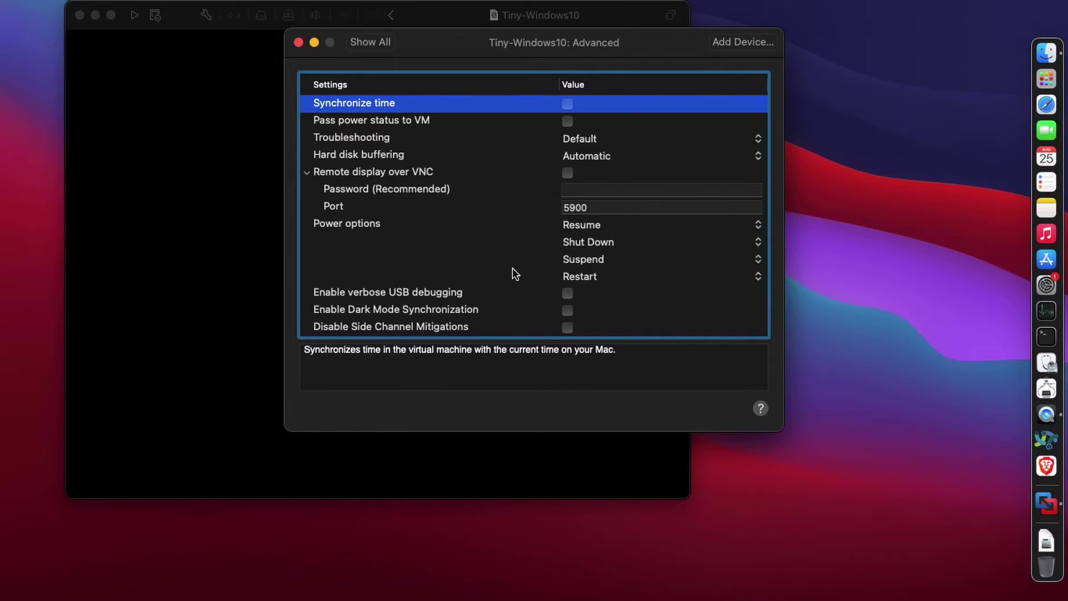
click(568, 328)
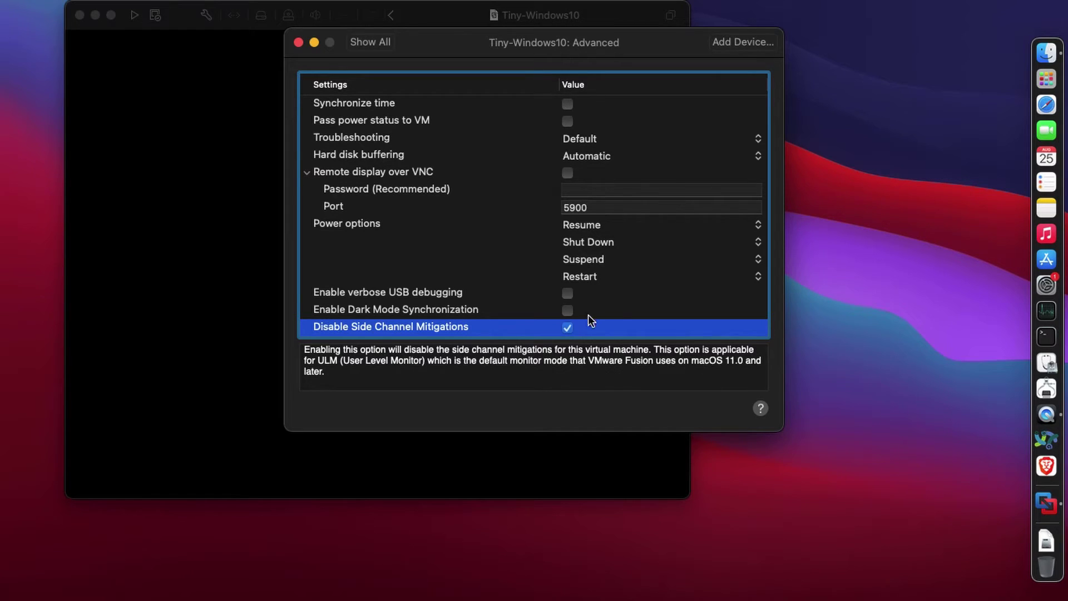
click(367, 42)
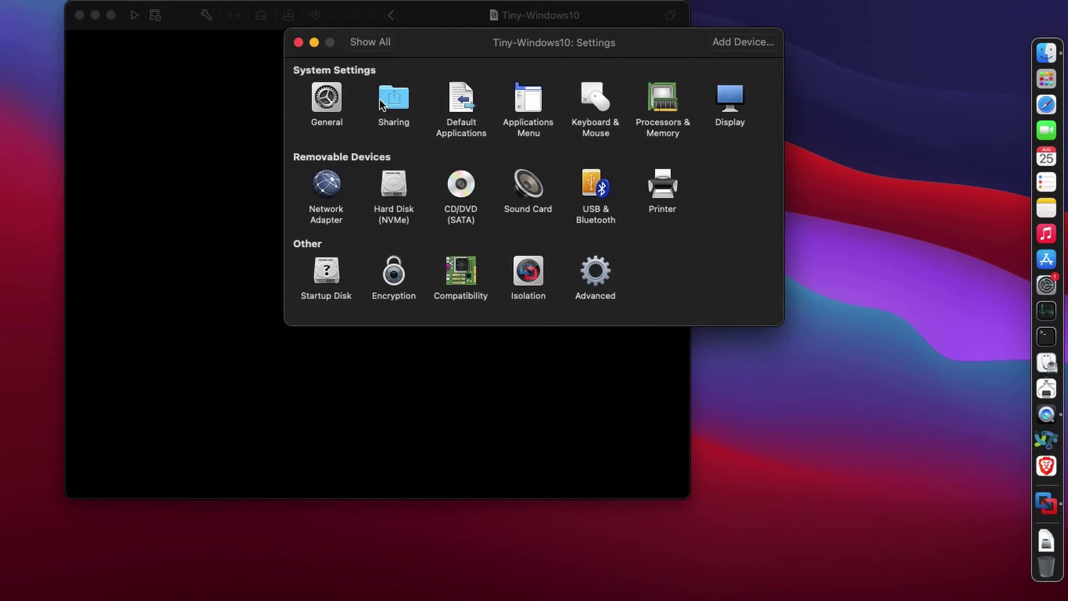
- Close VM settings, boot the VM into Windows Setup and start the install with default language
click(298, 43)
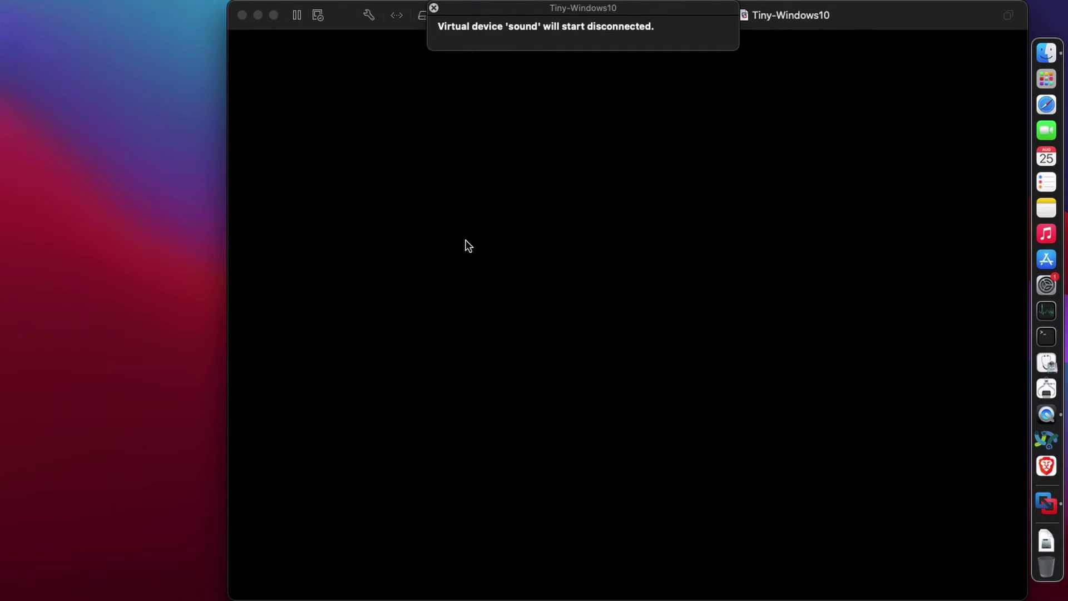
click(467, 243)
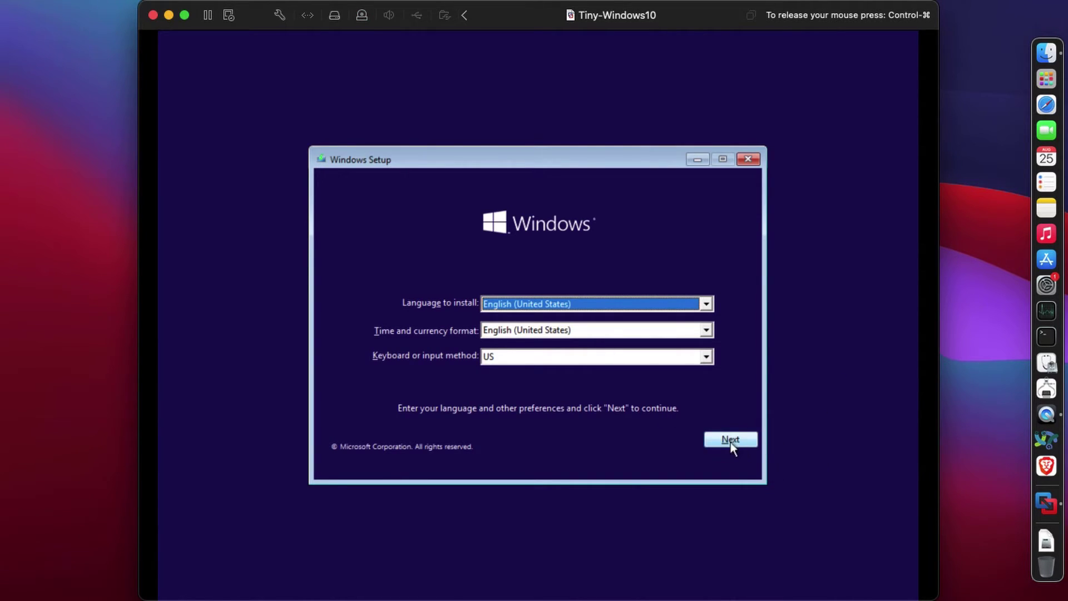
click(730, 441)
click(507, 322)
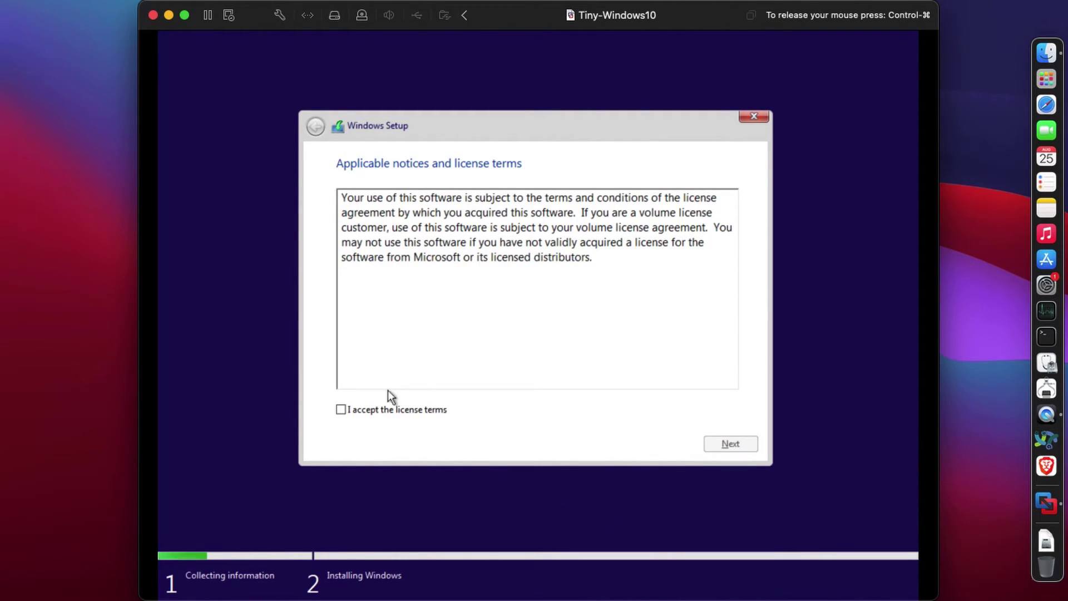
- Accept the license and choose a Custom install onto Drive 0's 400 GB unallocated space
click(341, 409)
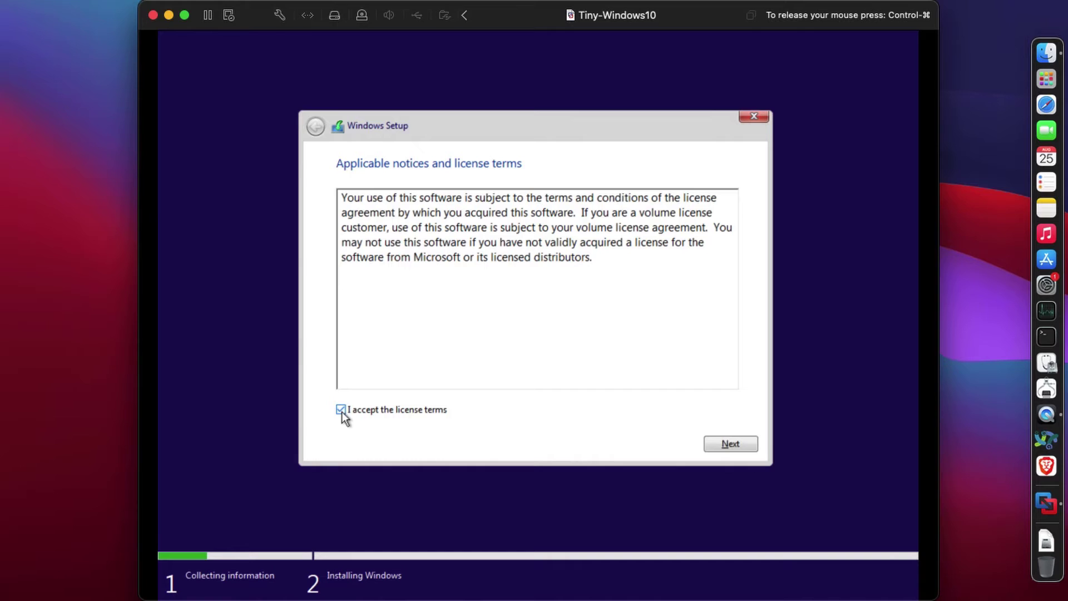
click(716, 445)
click(542, 268)
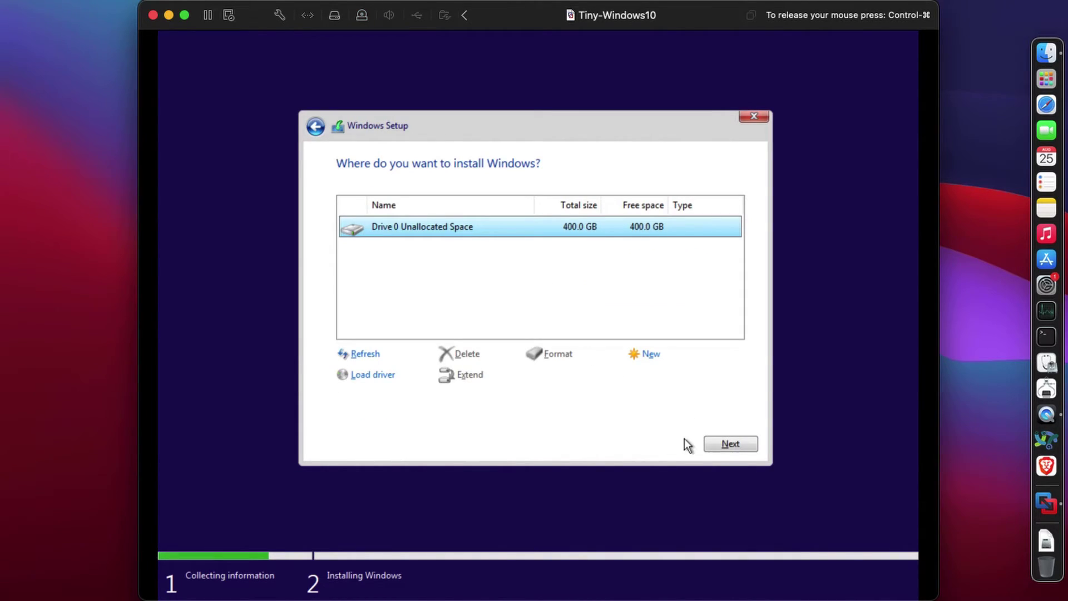
click(713, 444)
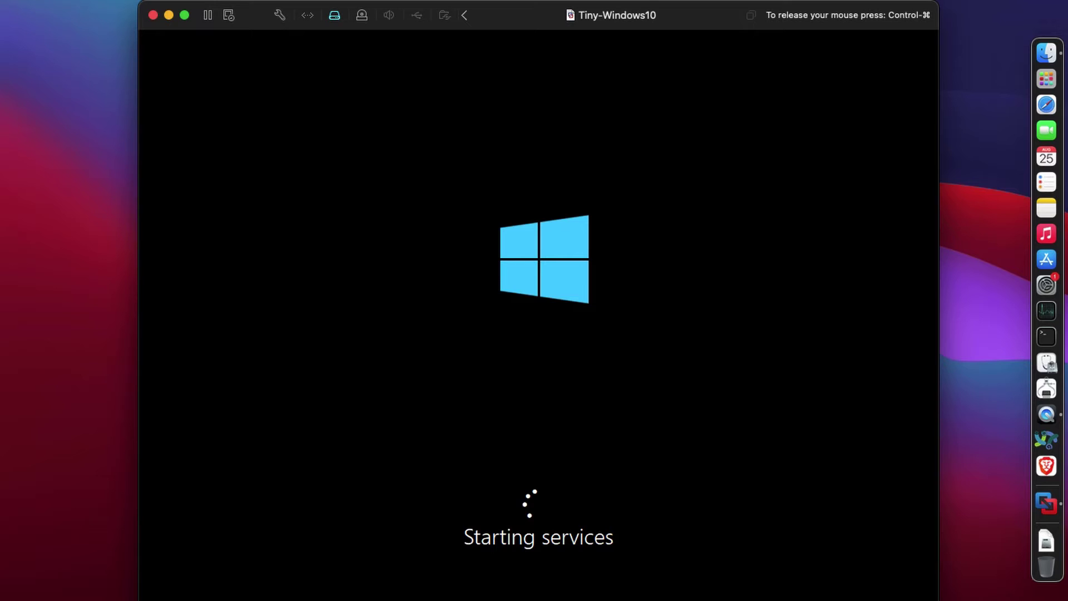
- Wait for Windows to finish installing, then release the mouse with Control-Command
key(ctrl+super)
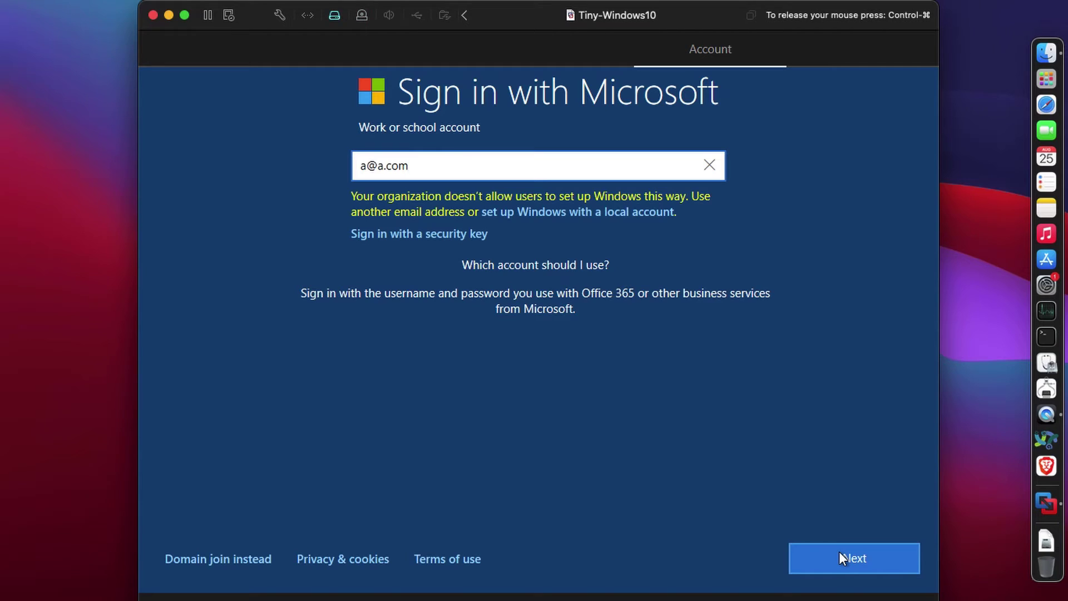
- Submit a placeholder work e-mail, then switch to Domain join instead of a Microsoft account
click(838, 551)
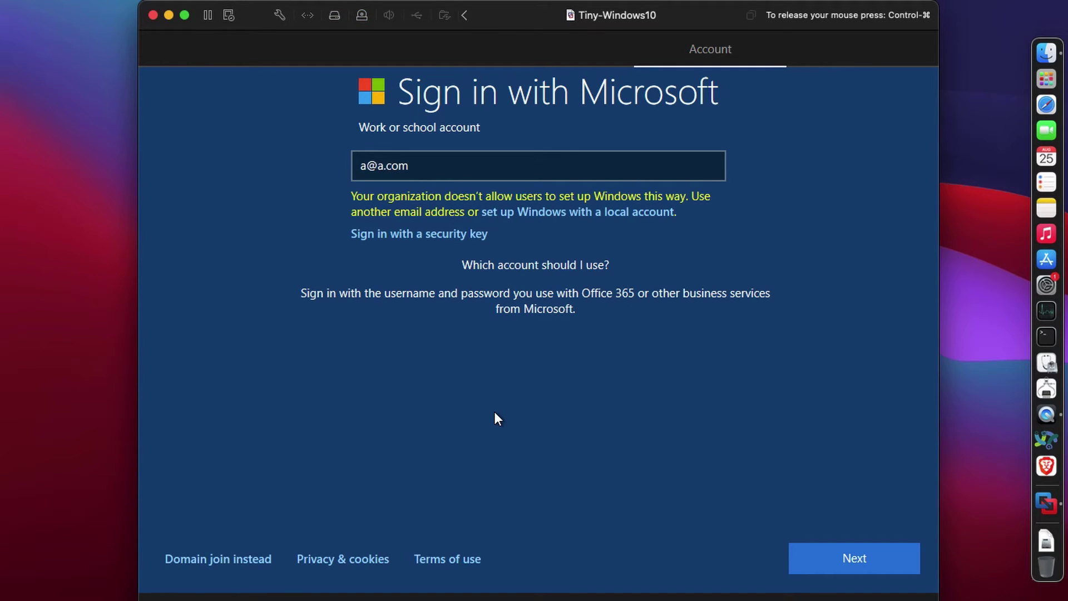
click(195, 559)
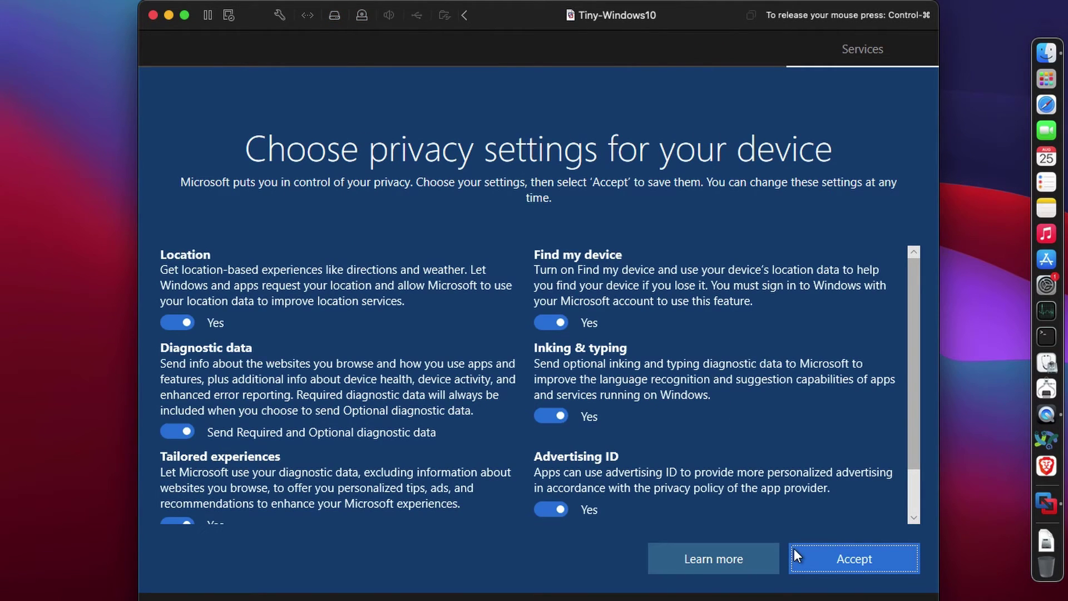
- Turn off location, optional diagnostics, tailored experiences, find my device, inking and advertising ID, then accept
click(171, 324)
click(170, 432)
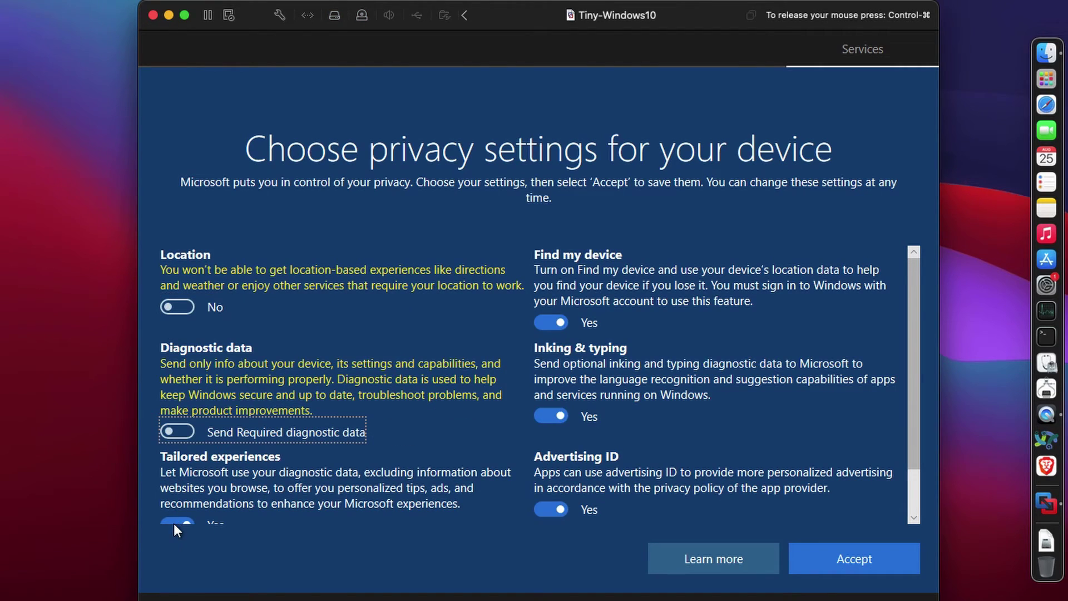
click(173, 520)
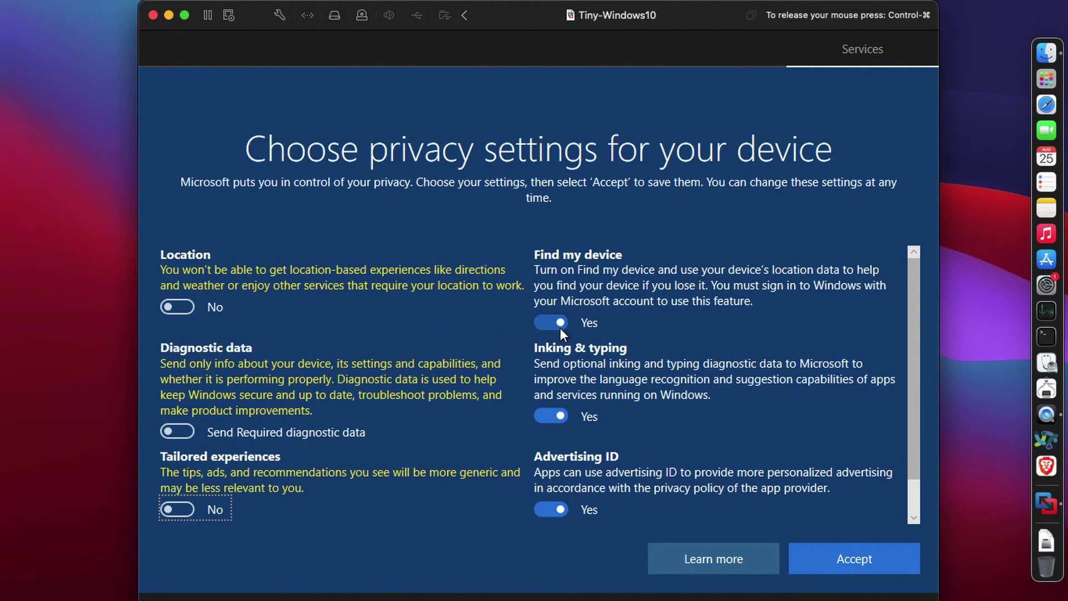
click(542, 321)
click(551, 402)
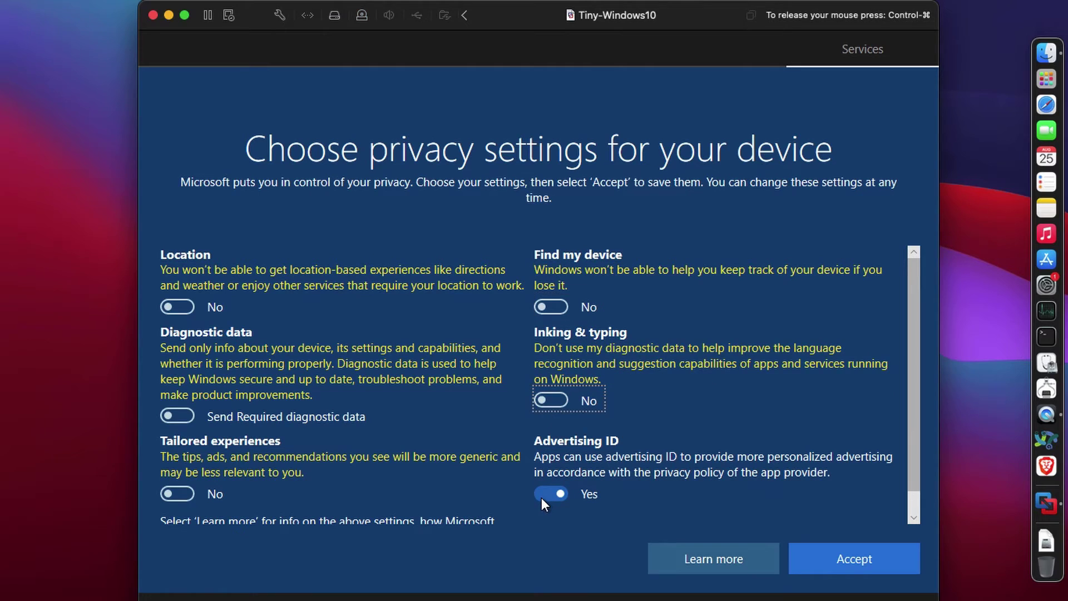
click(541, 496)
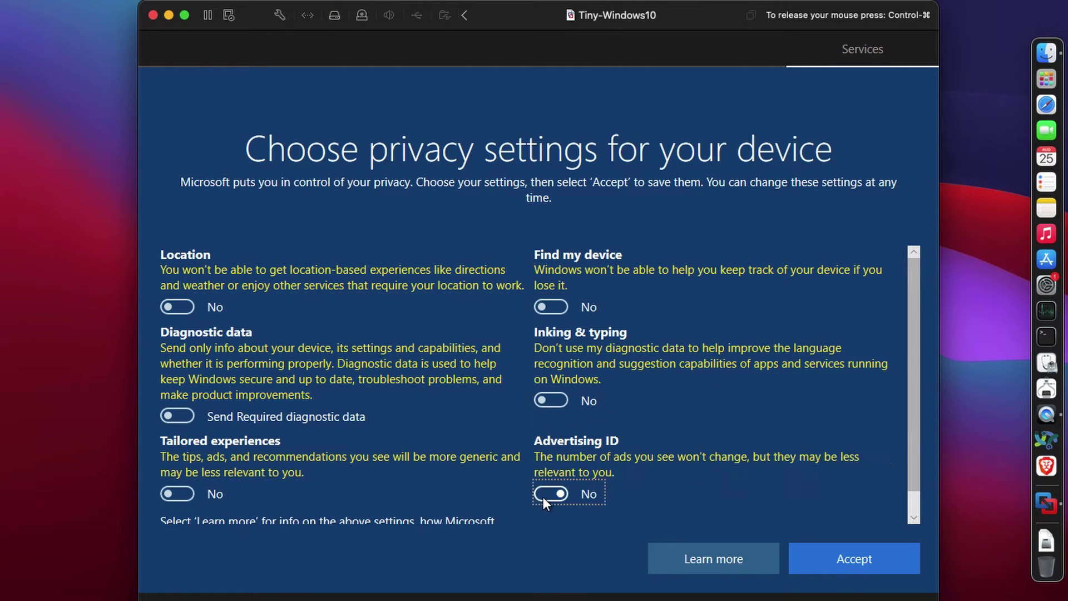
click(909, 508)
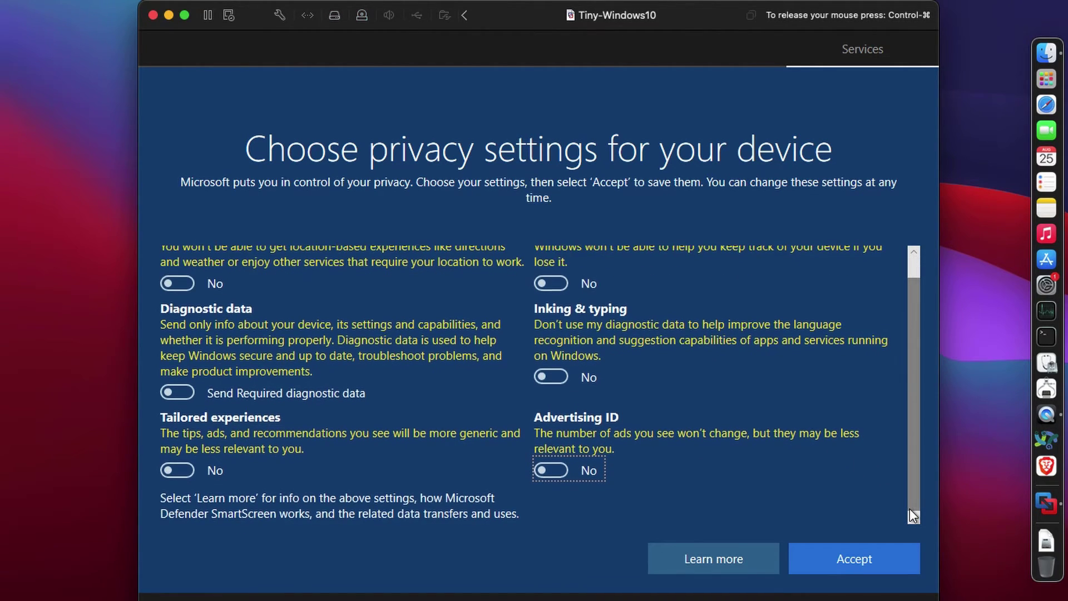
click(871, 556)
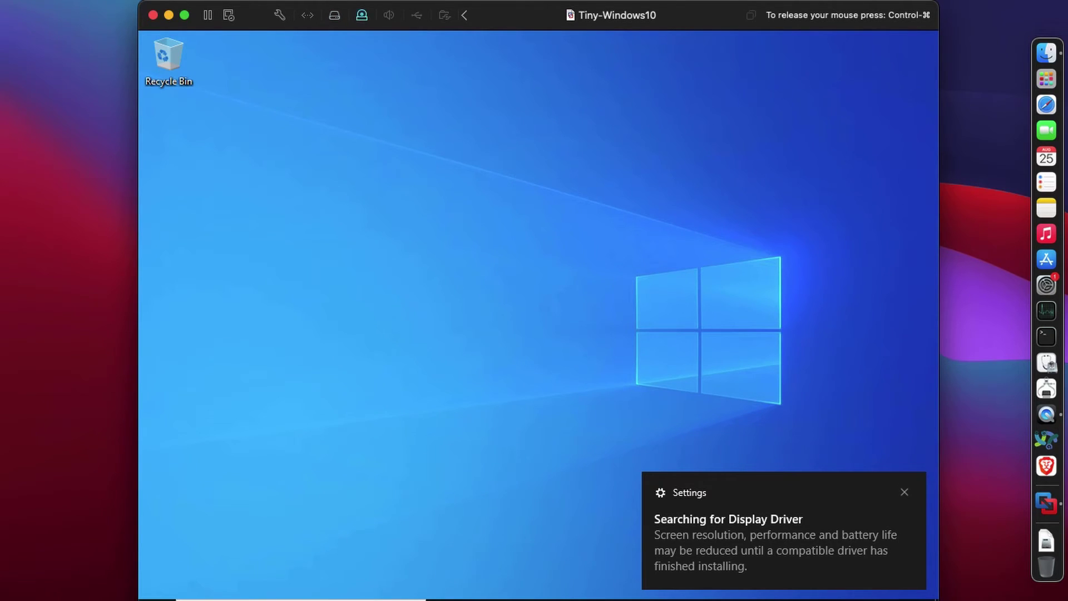
- In Task Manager, review the VM's CPU, memory and disk performance, then the Processes list
key(ctrl+shift+Escape)
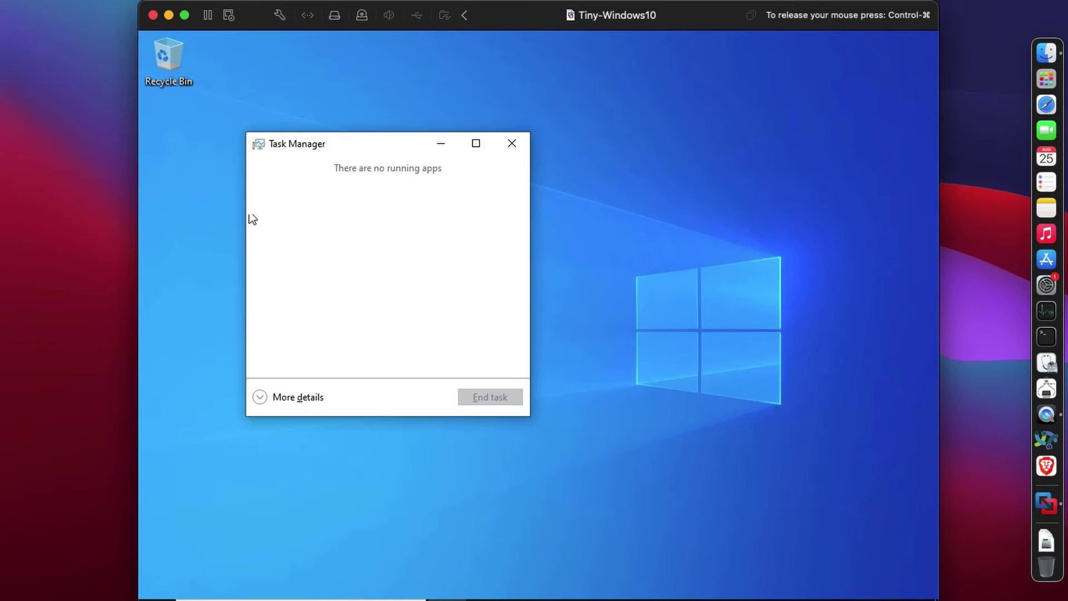
click(284, 398)
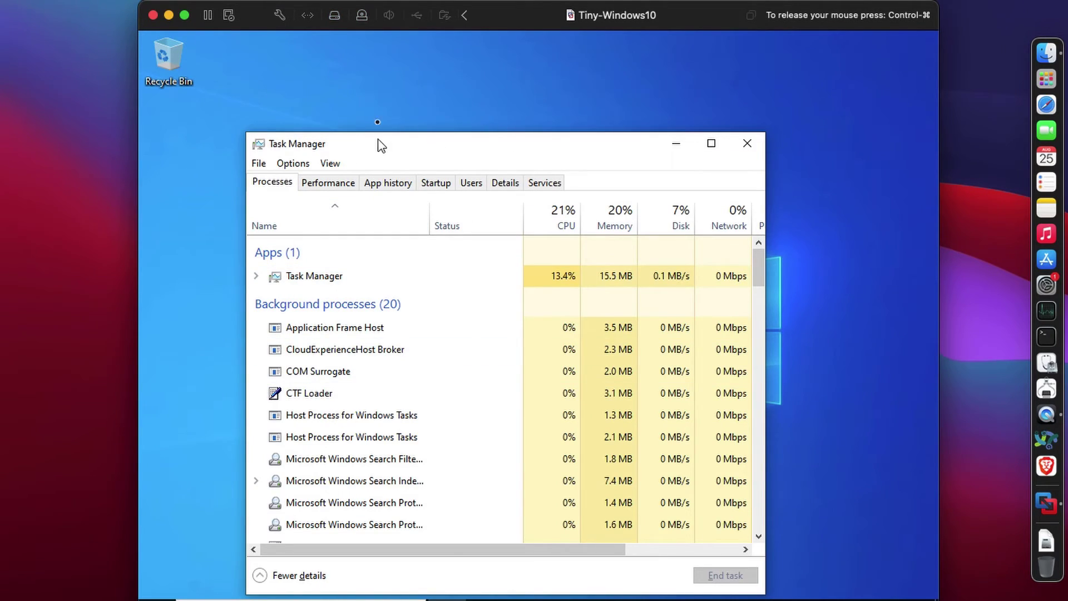
drag(382, 146, 378, 91)
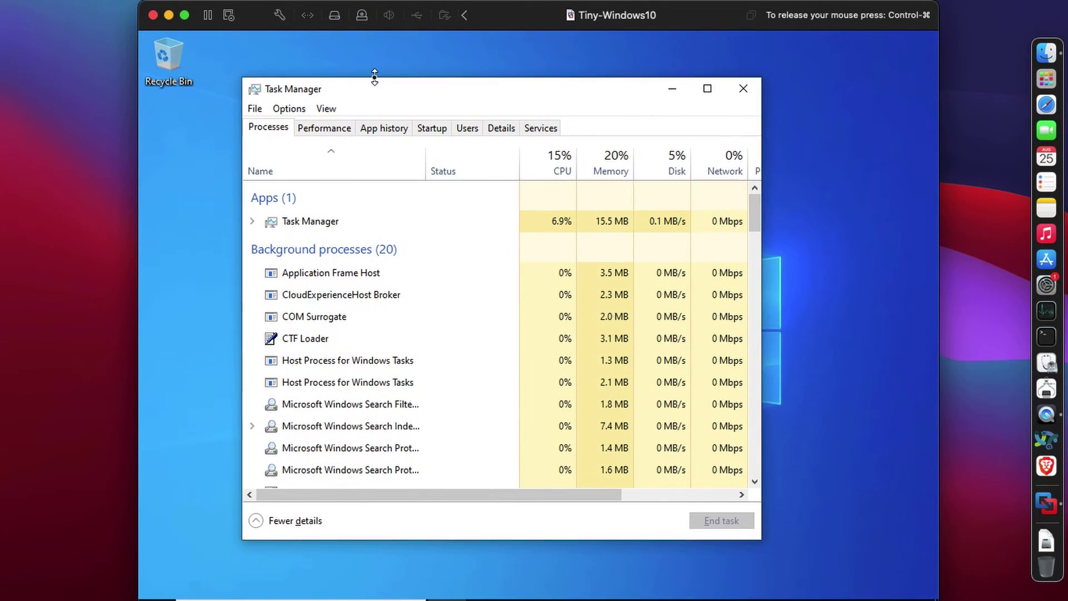
click(335, 132)
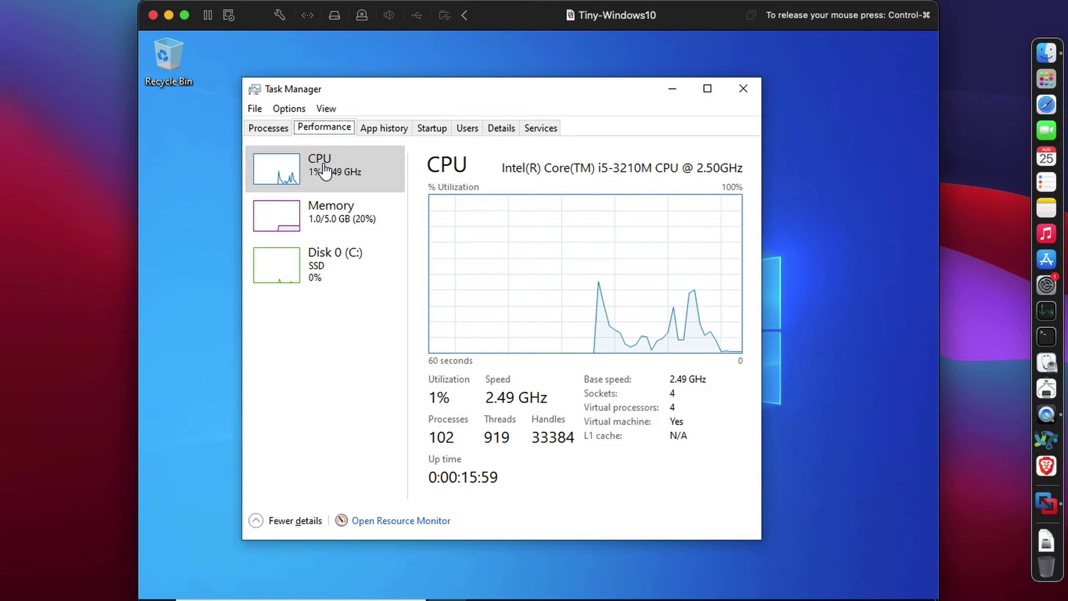
click(272, 218)
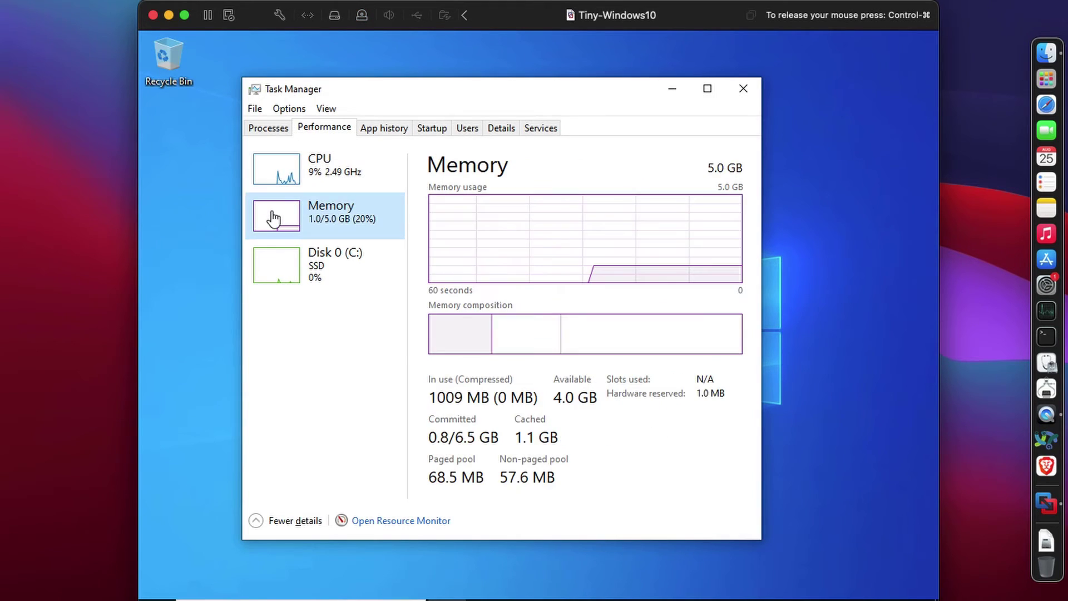
click(282, 275)
click(281, 165)
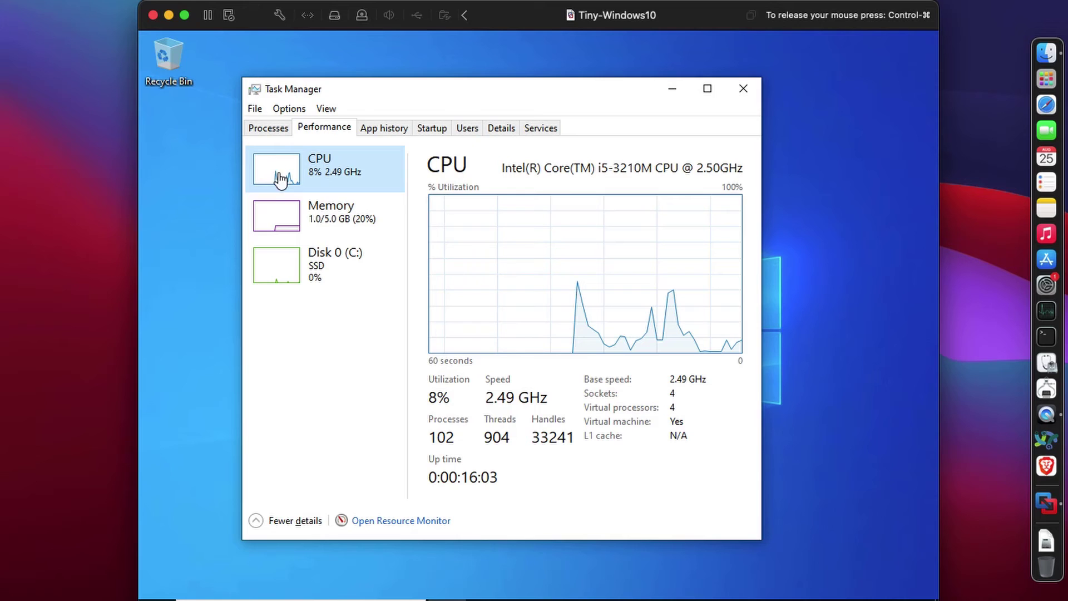
click(276, 210)
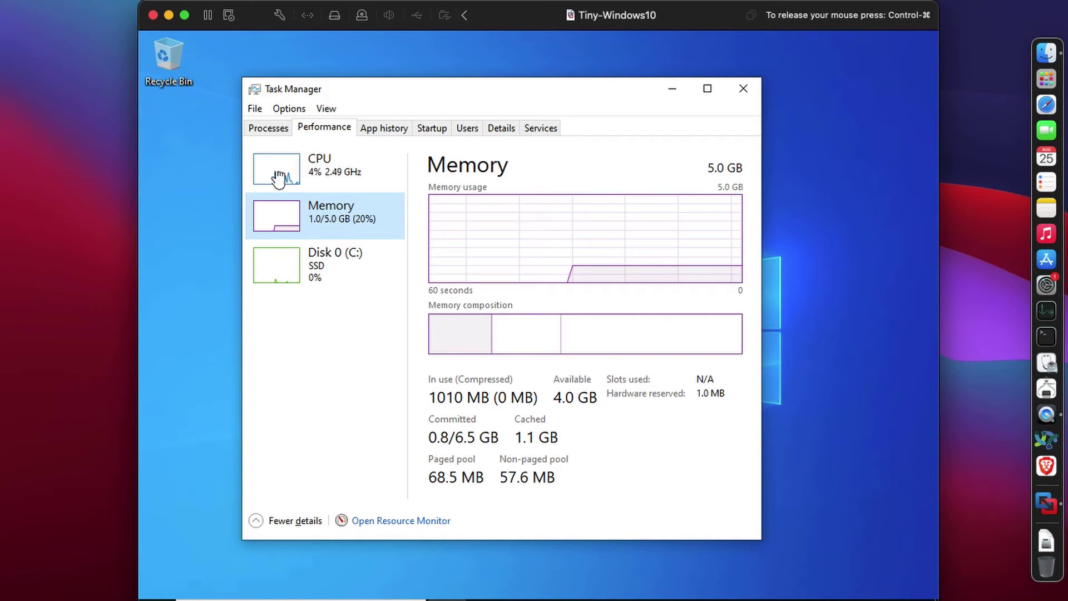
click(278, 132)
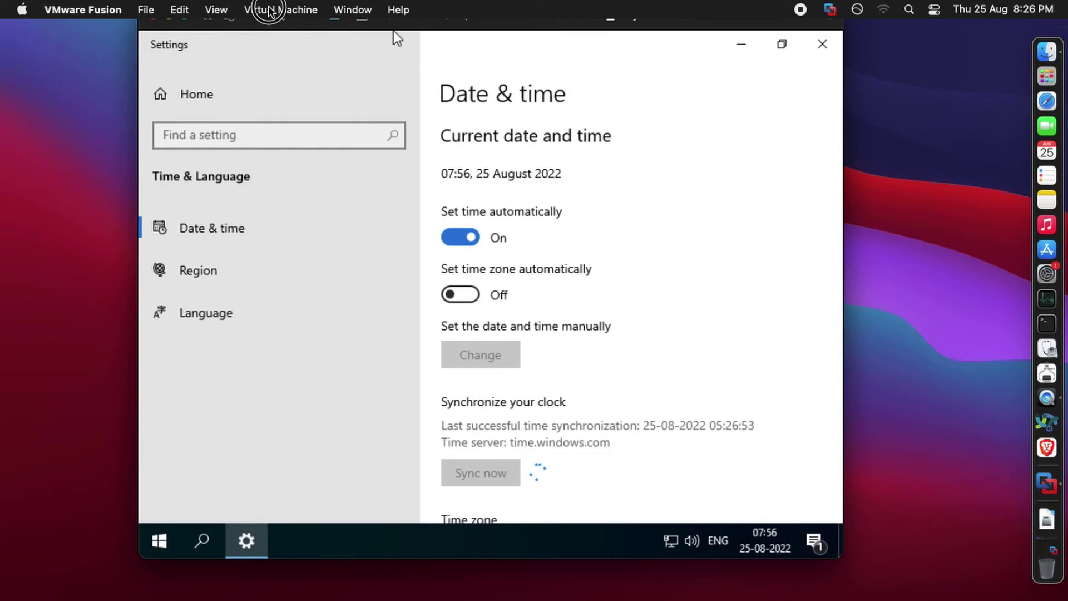
- Connect the VMware Tools installer CD via Virtual Machine > Install VMware Tools
click(278, 10)
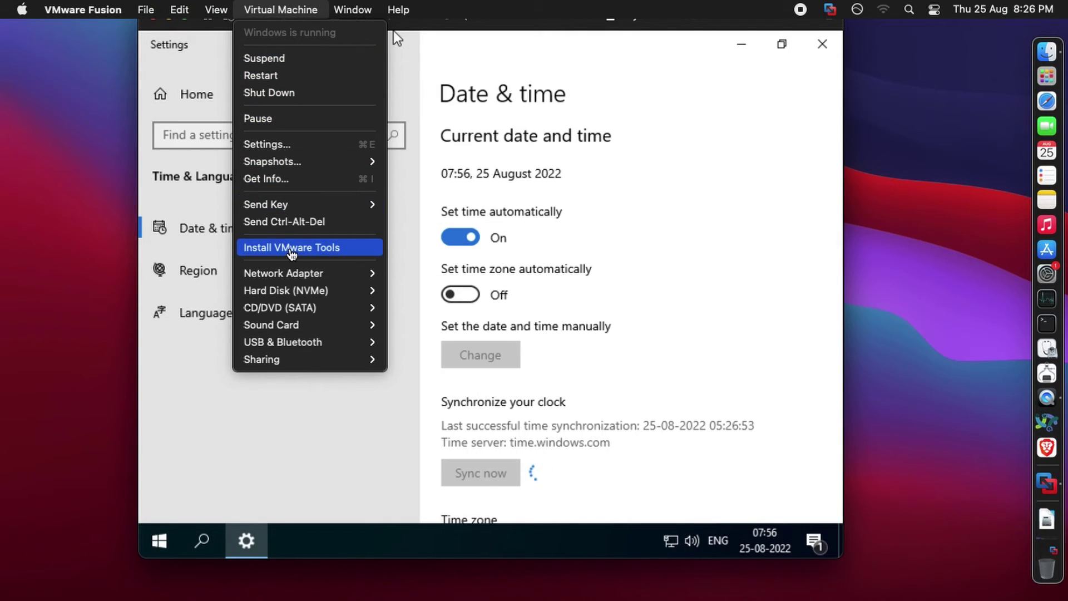
click(291, 250)
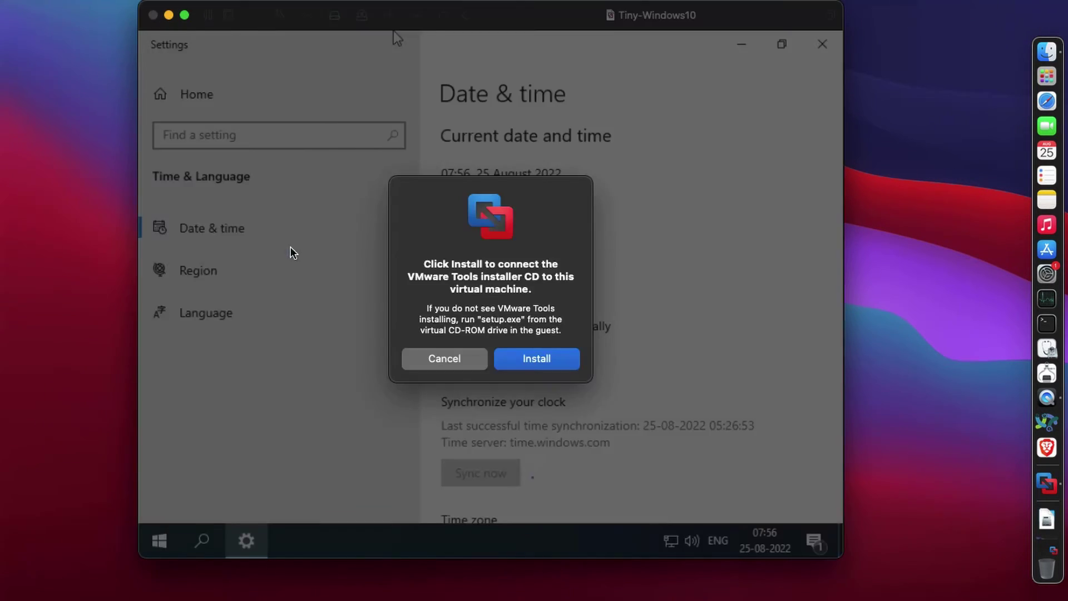
click(513, 363)
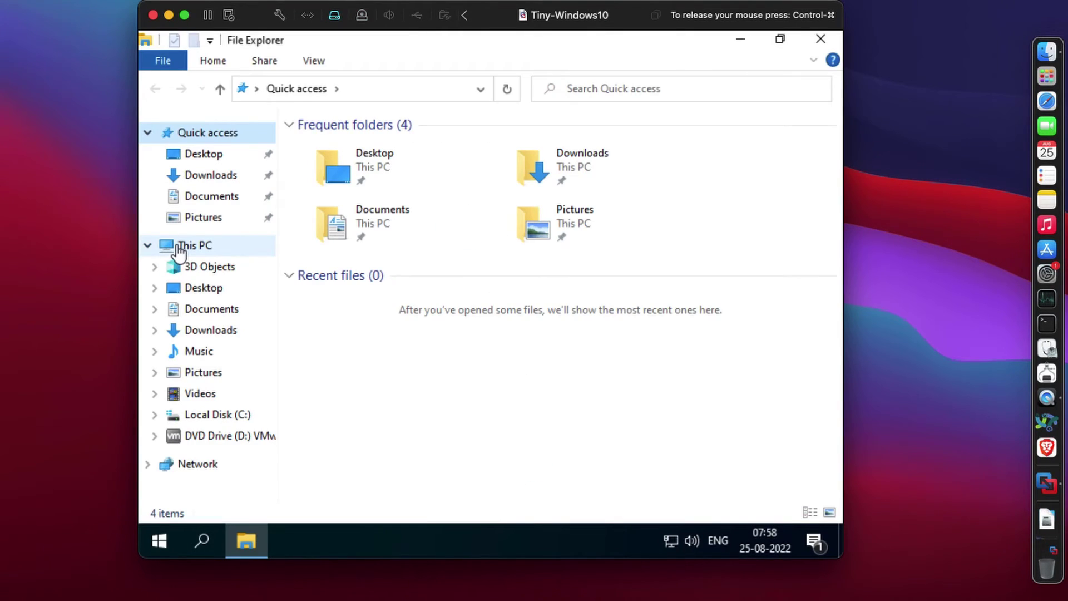
- Check This PC for the VMware Tools DVD drive, then open its Properties to Windows specifications
click(178, 249)
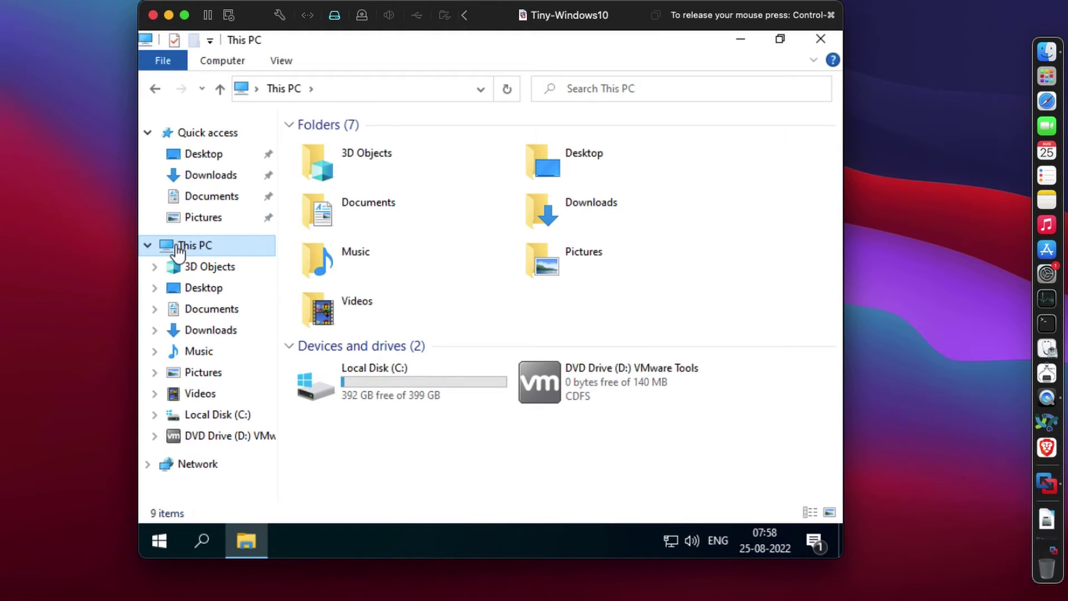
right_click(178, 248)
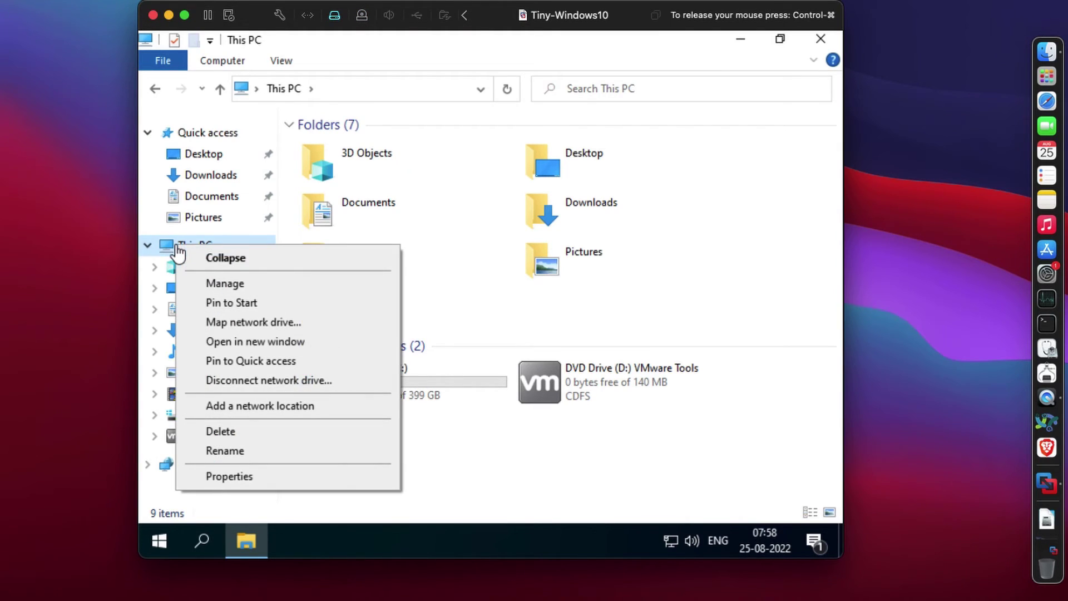
click(497, 492)
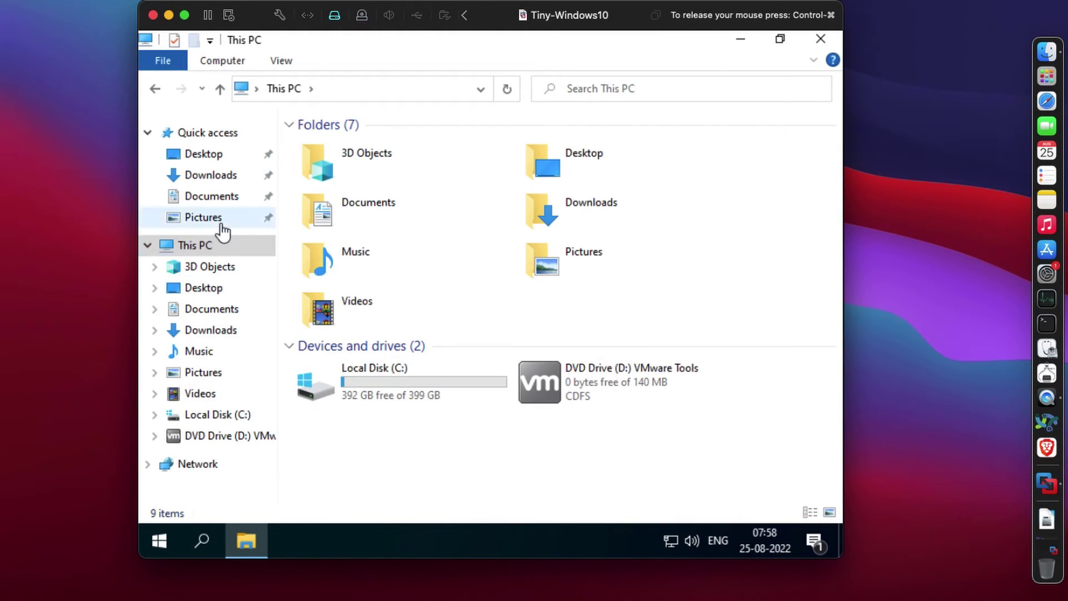
right_click(195, 249)
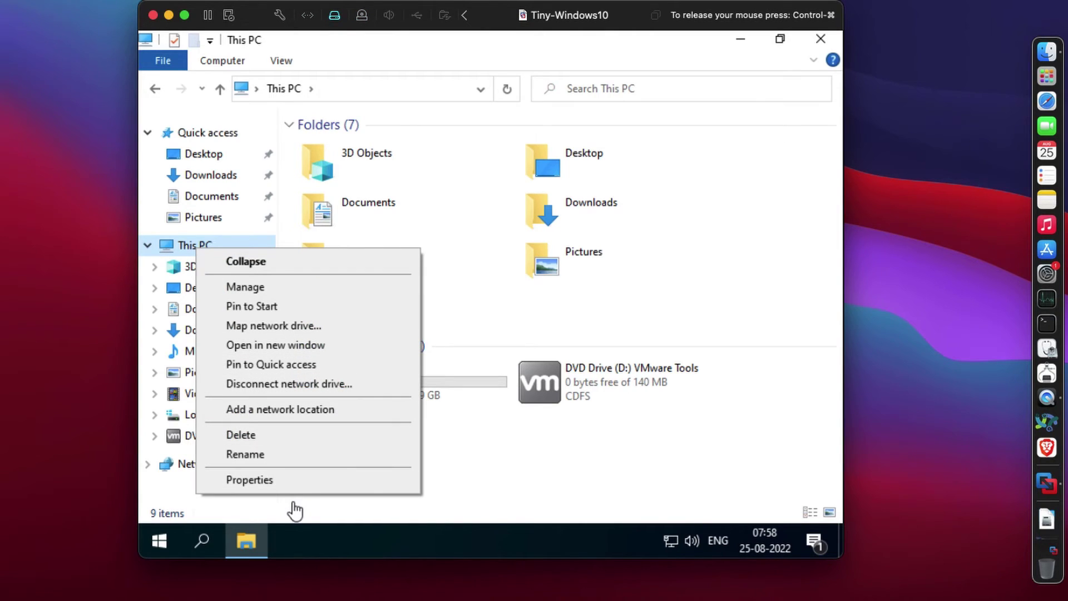
click(291, 485)
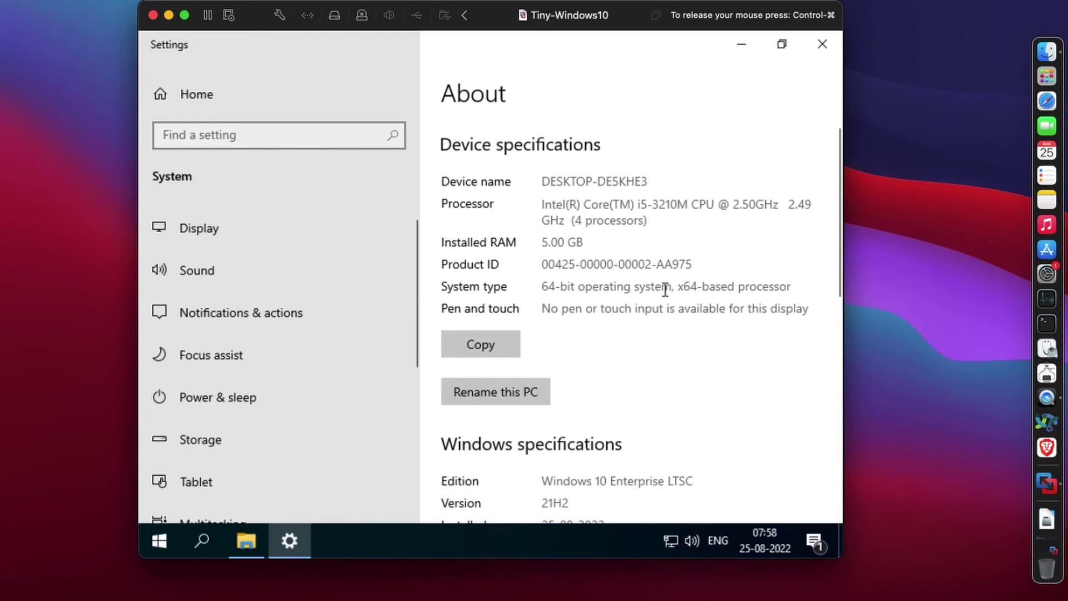
scroll(664, 324, down, 3)
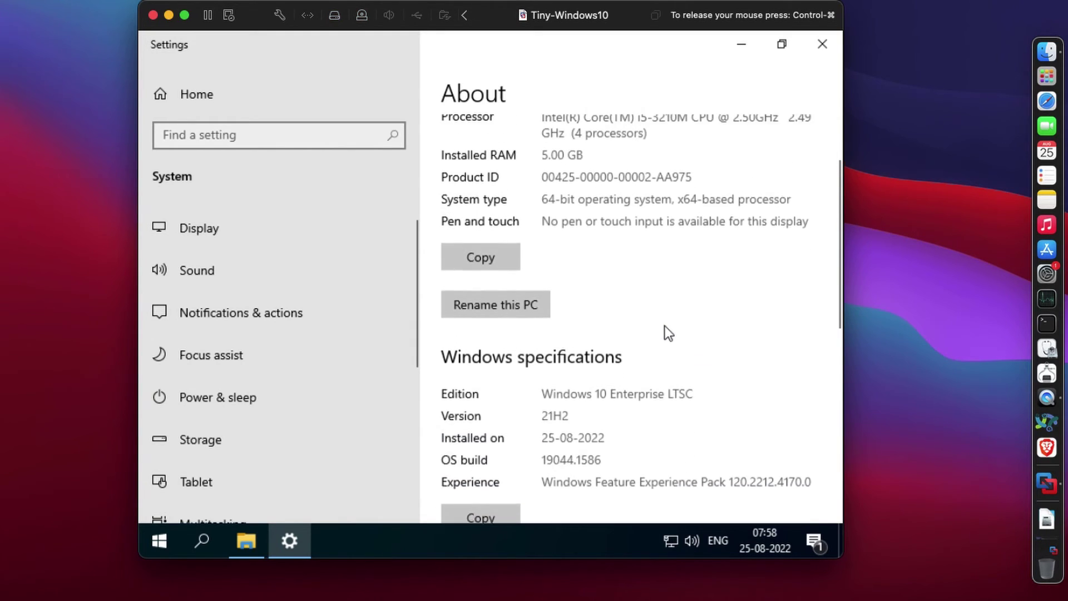
scroll(667, 335, down, 3)
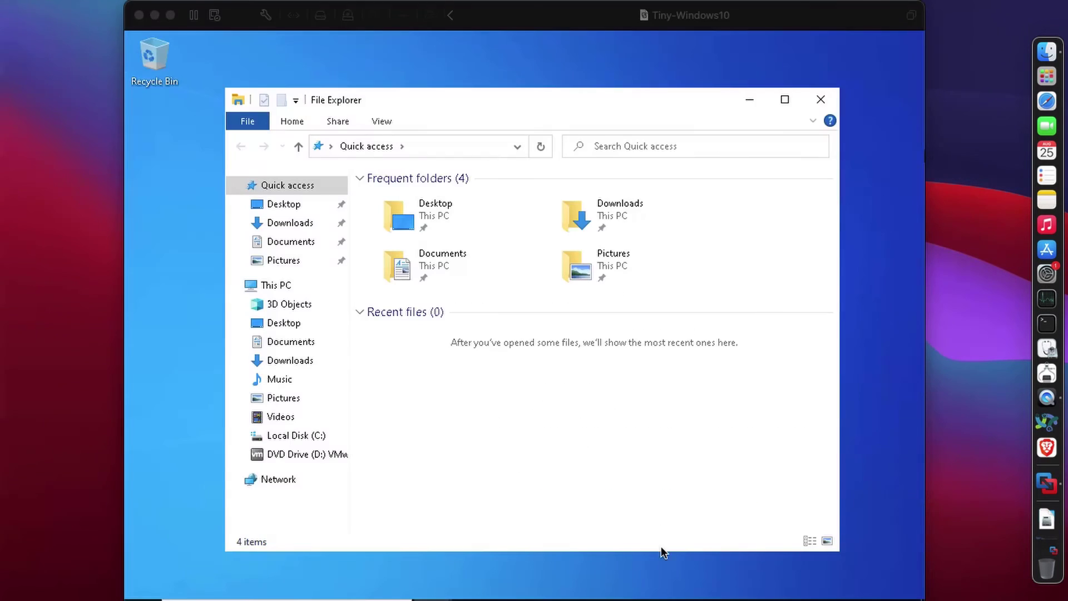
- Open DVD Drive (D:) VMware Tools and run setup64
click(301, 461)
click(301, 459)
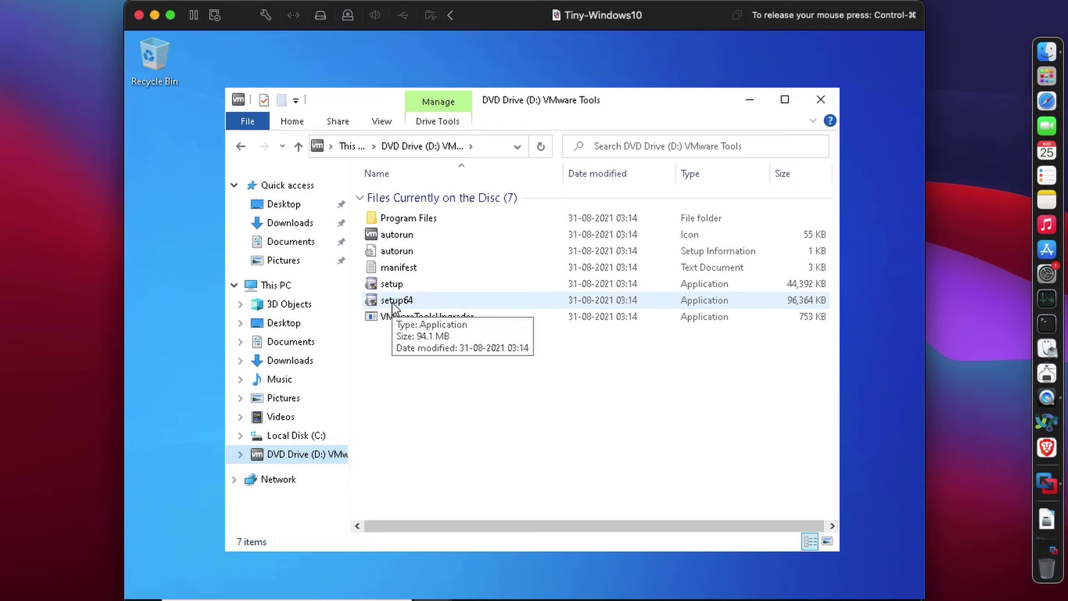
click(393, 305)
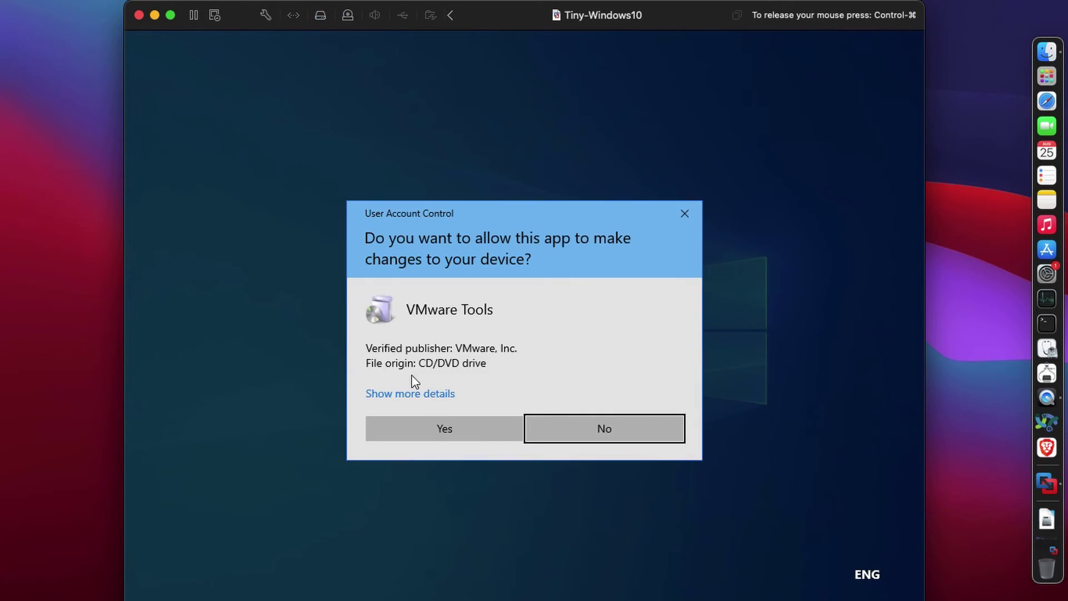
- Approve the UAC prompt and install VMware Tools with the Complete setup type, then finish
click(435, 438)
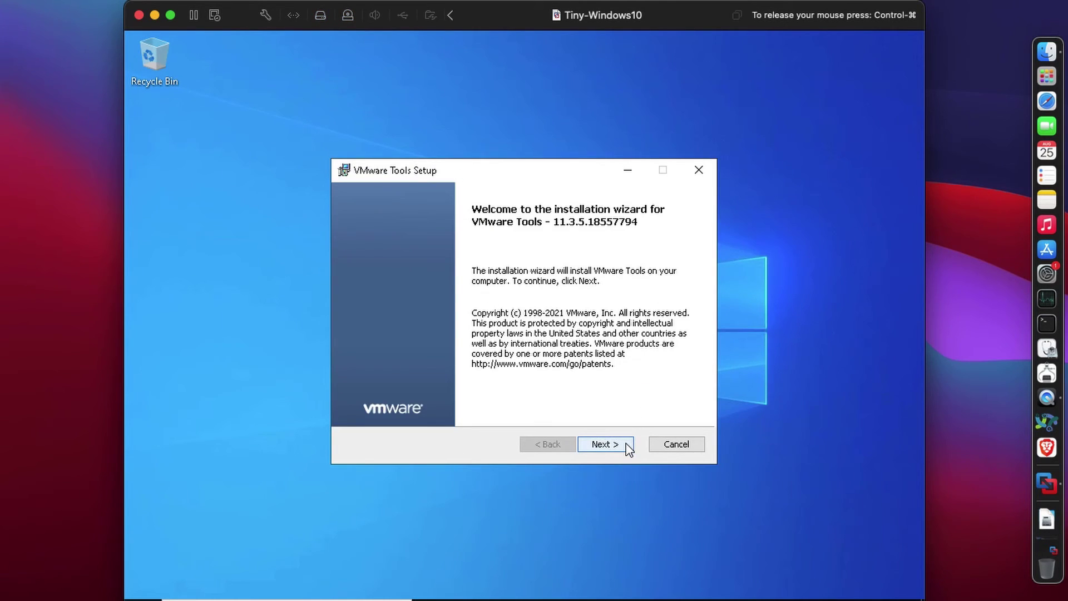
click(628, 446)
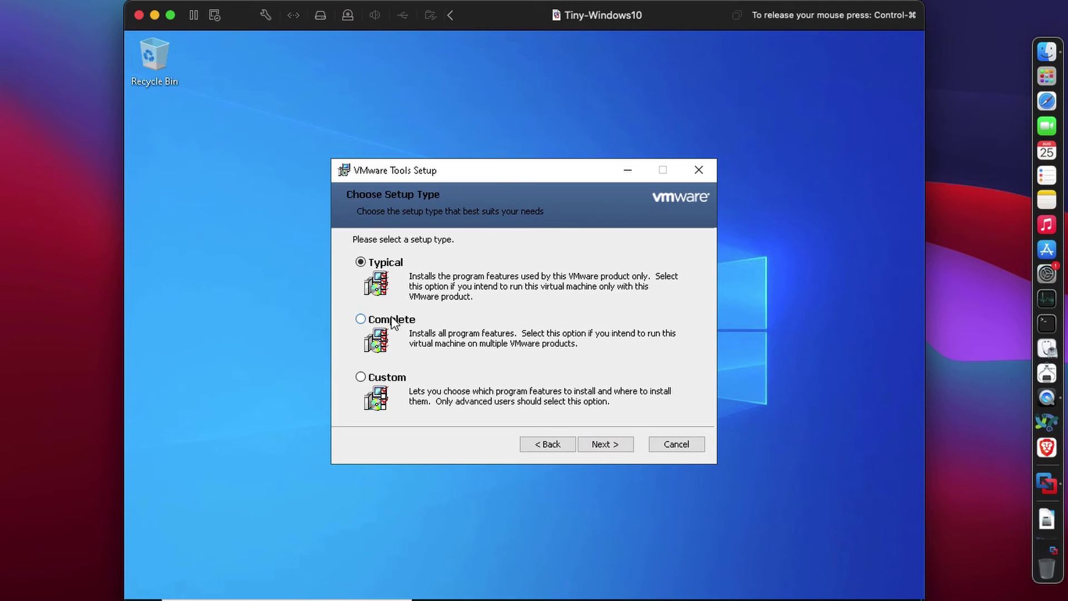
click(393, 321)
click(599, 445)
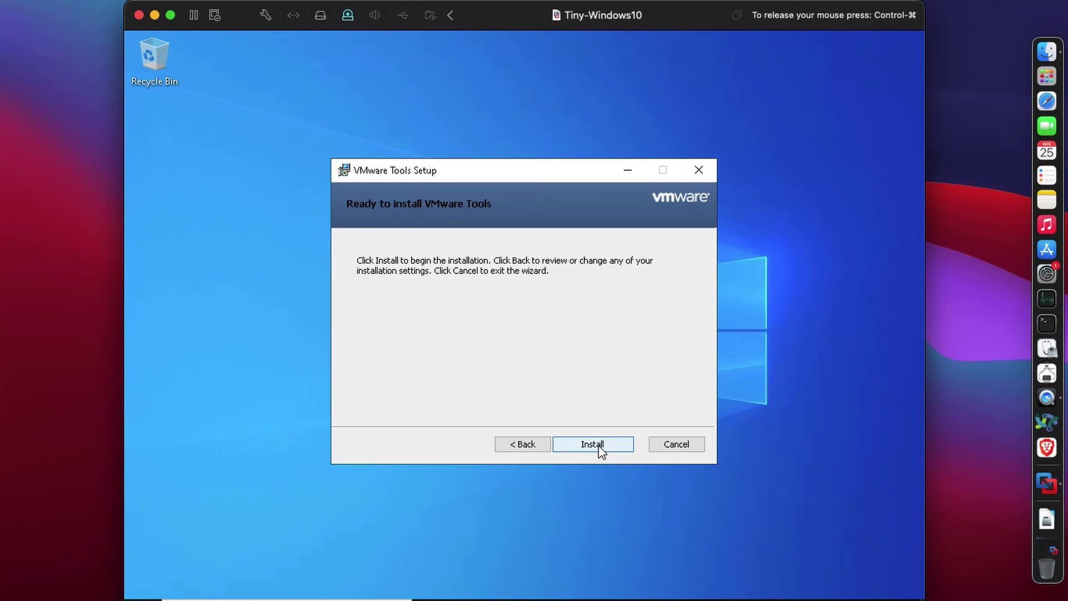
click(599, 446)
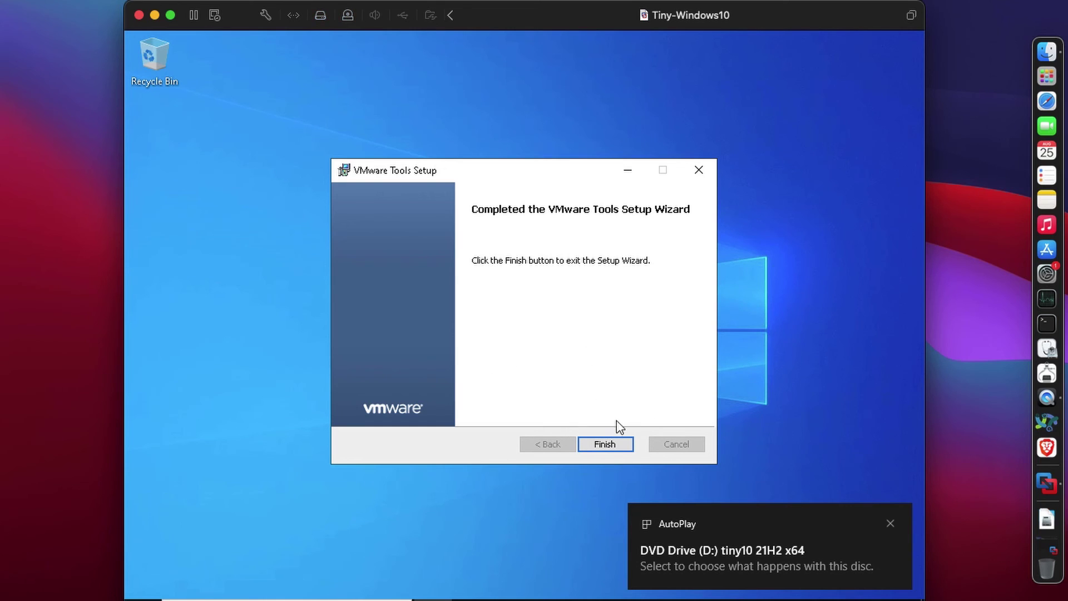
click(599, 445)
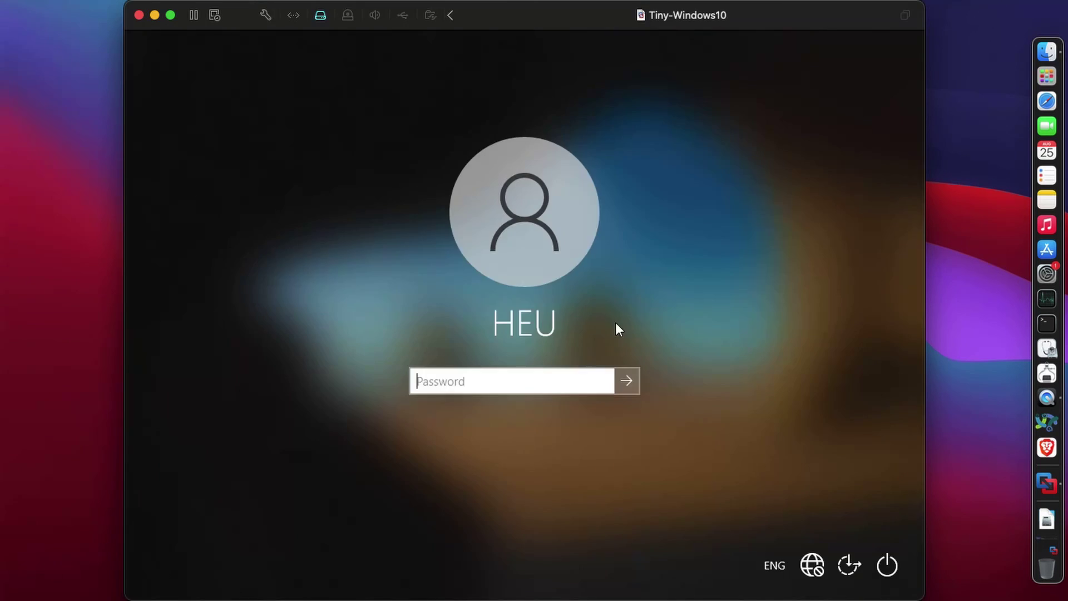
- Sign back in to Windows with the account password after the restart
text(•••••)
key(Return)
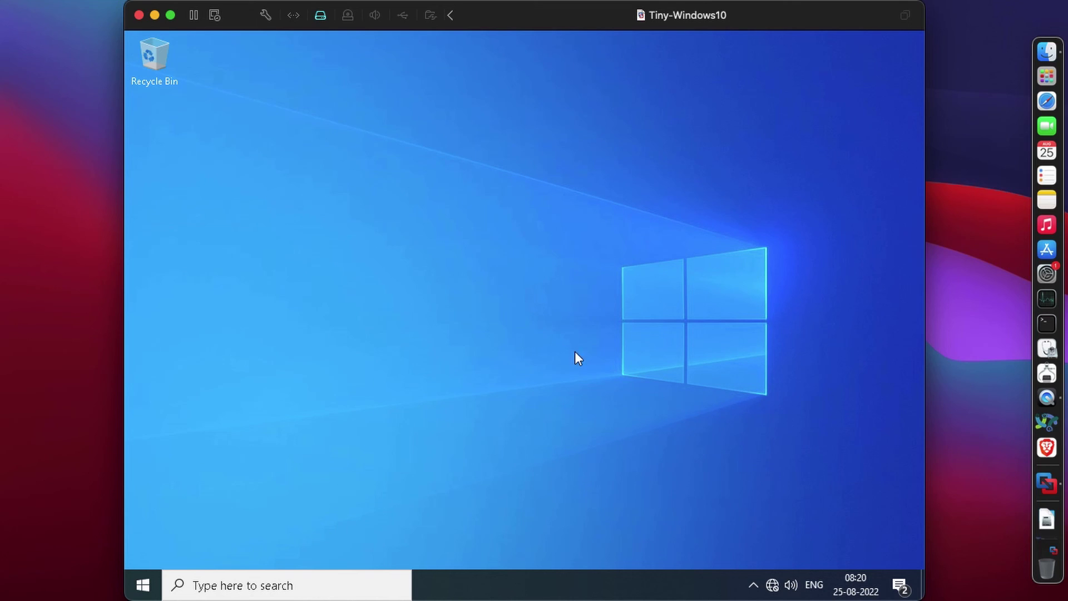
click(625, 316)
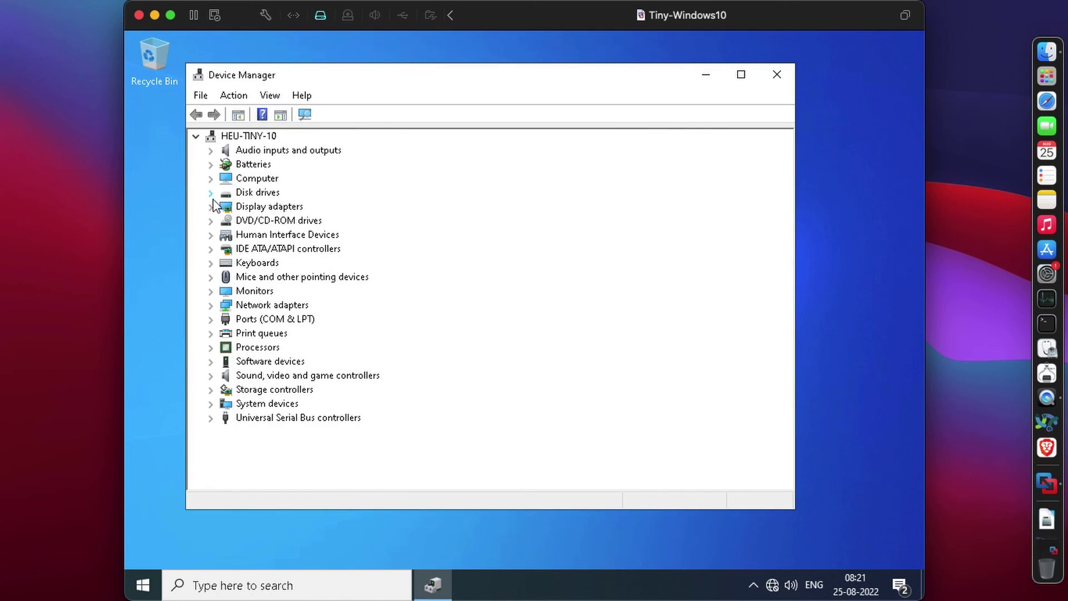
- Check the VMware SVGA 3D display adapter's Driver tab under Display adapters
click(210, 204)
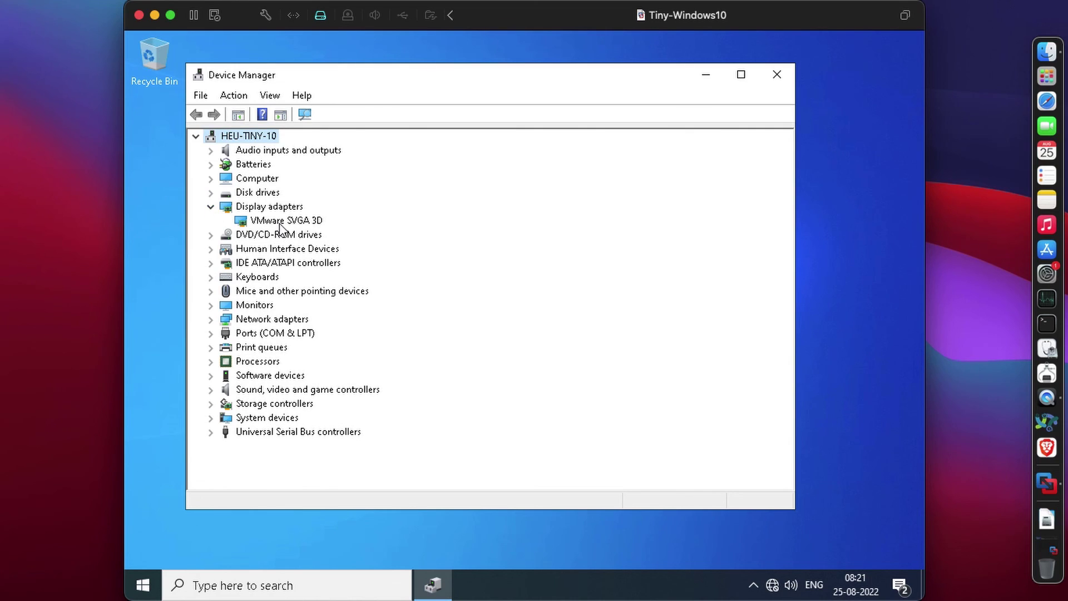
double_click(283, 221)
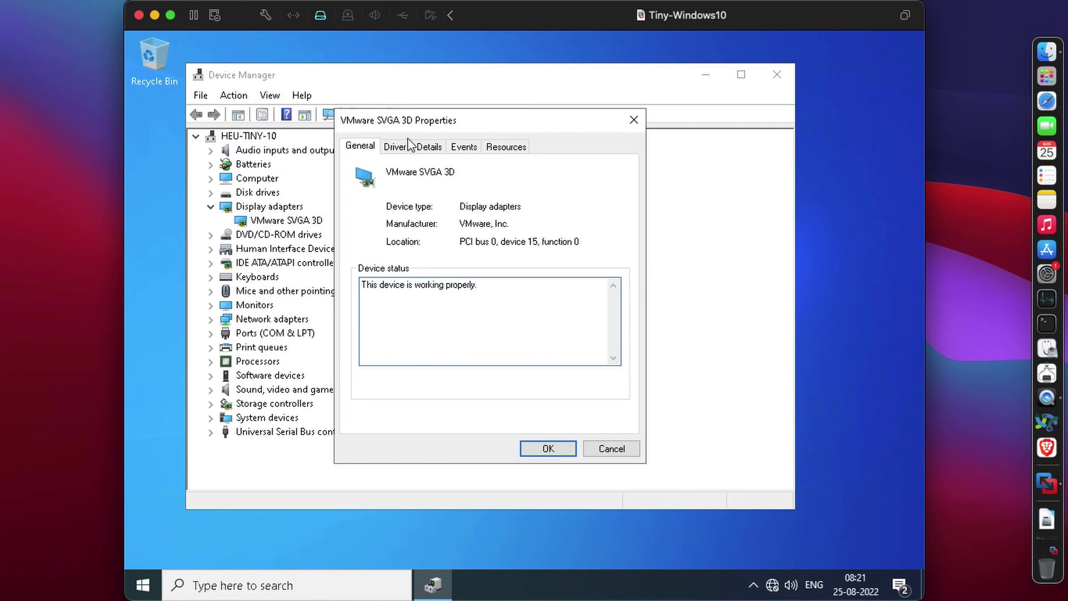
click(408, 147)
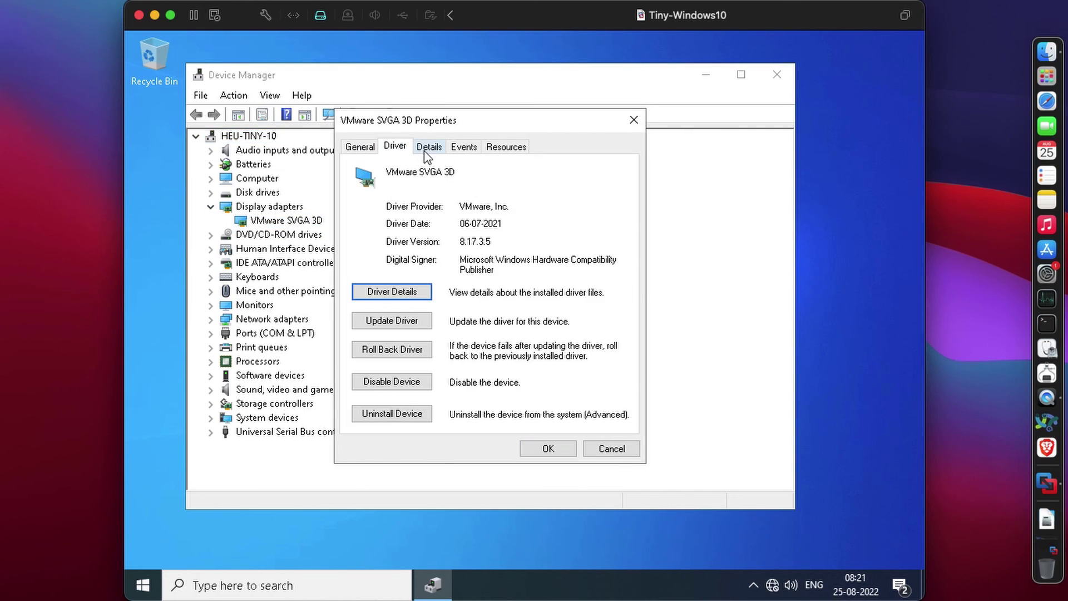
click(612, 448)
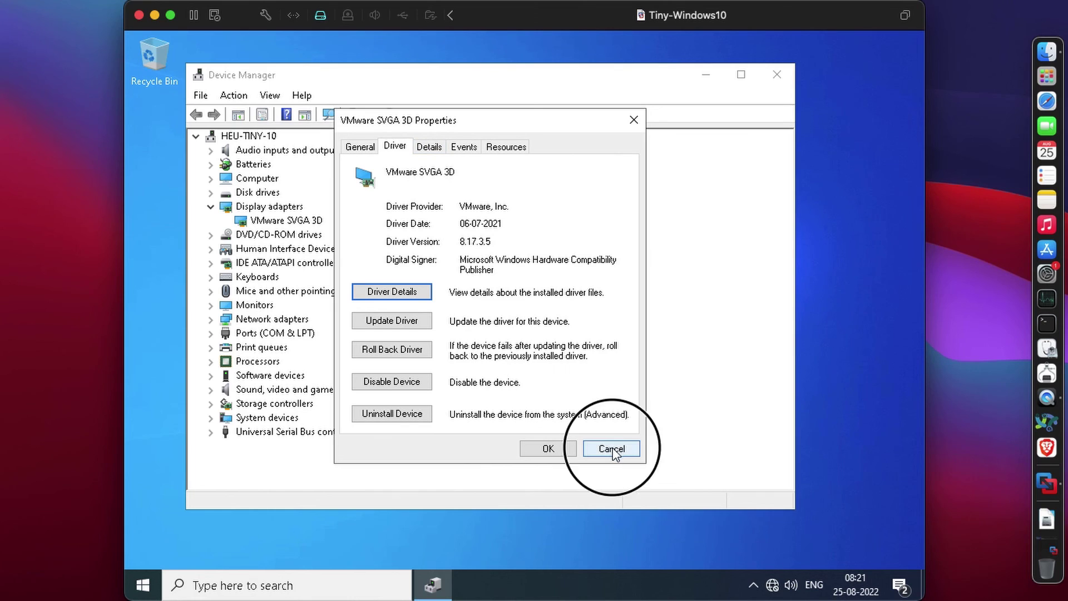
- Check the Intel 82574L network adapter's Driver tab under Network adapters
click(212, 319)
double_click(322, 334)
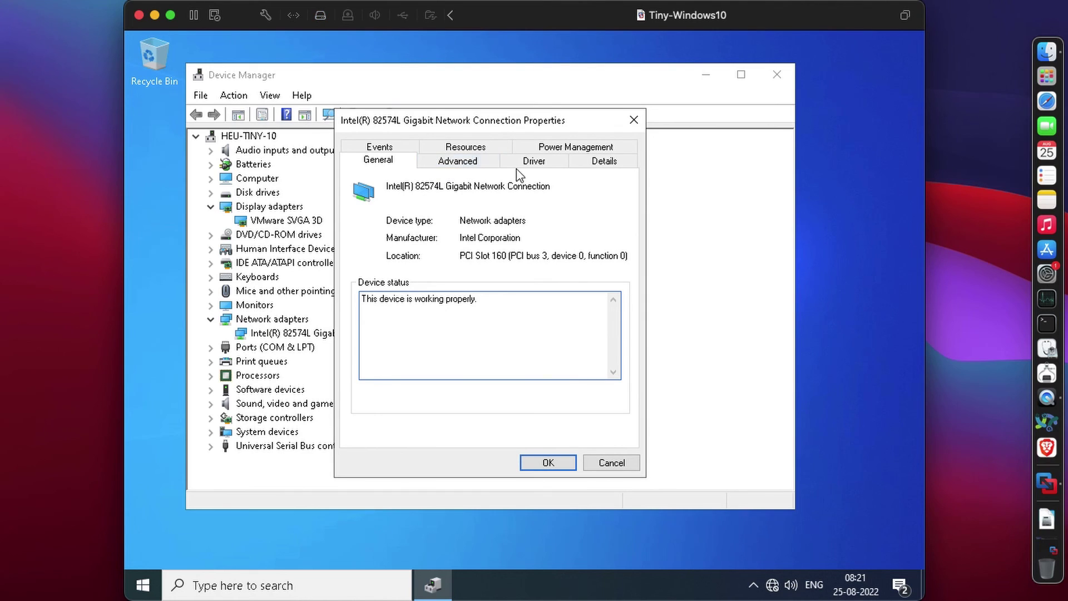
click(518, 166)
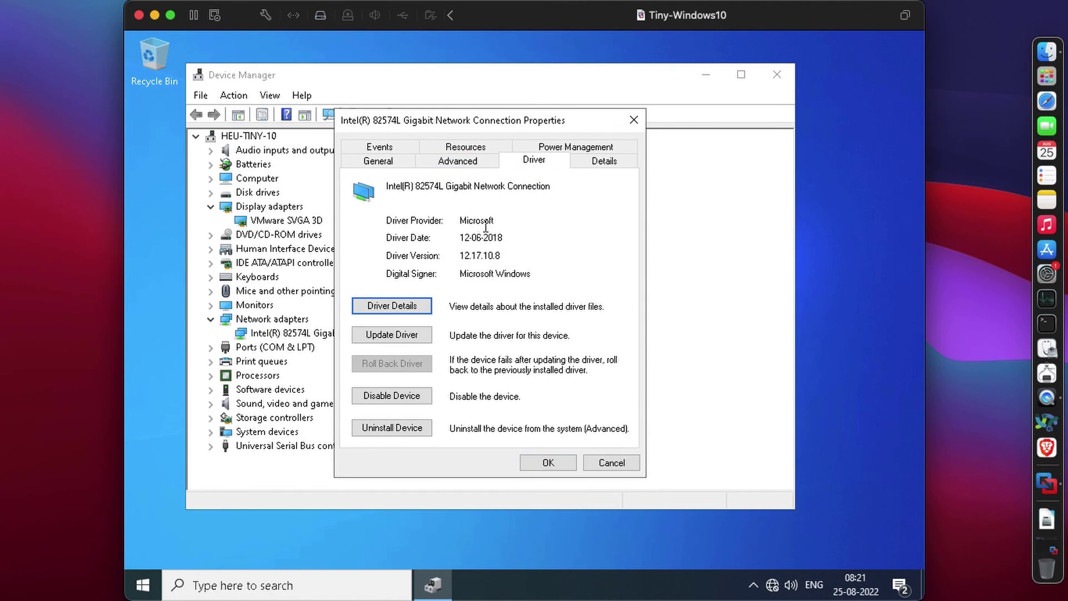
click(612, 464)
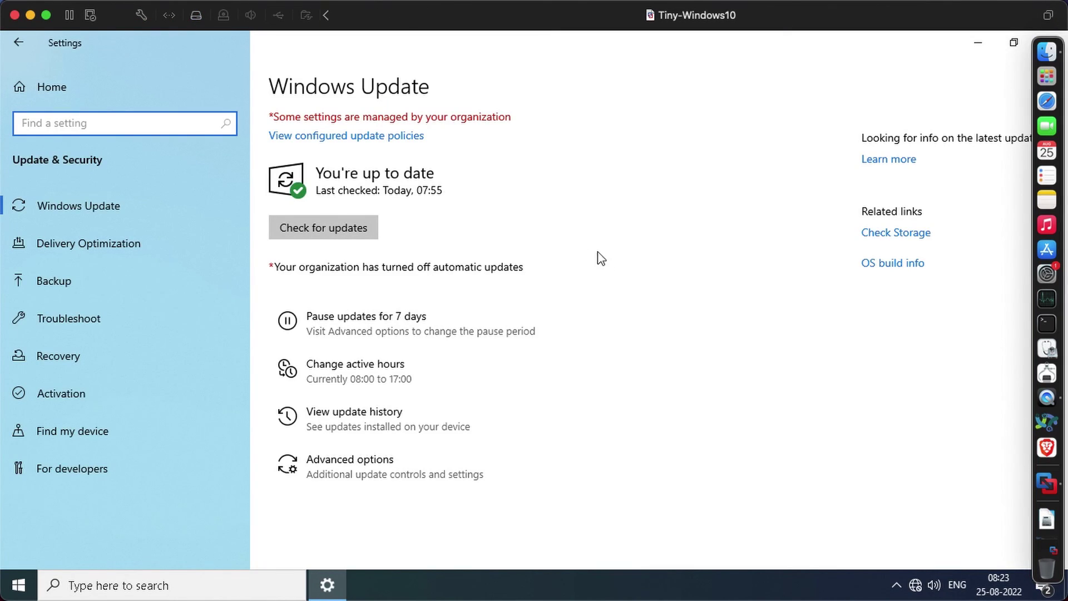
- Run Check for updates on the guest's Windows Update page in Update & Security
click(354, 231)
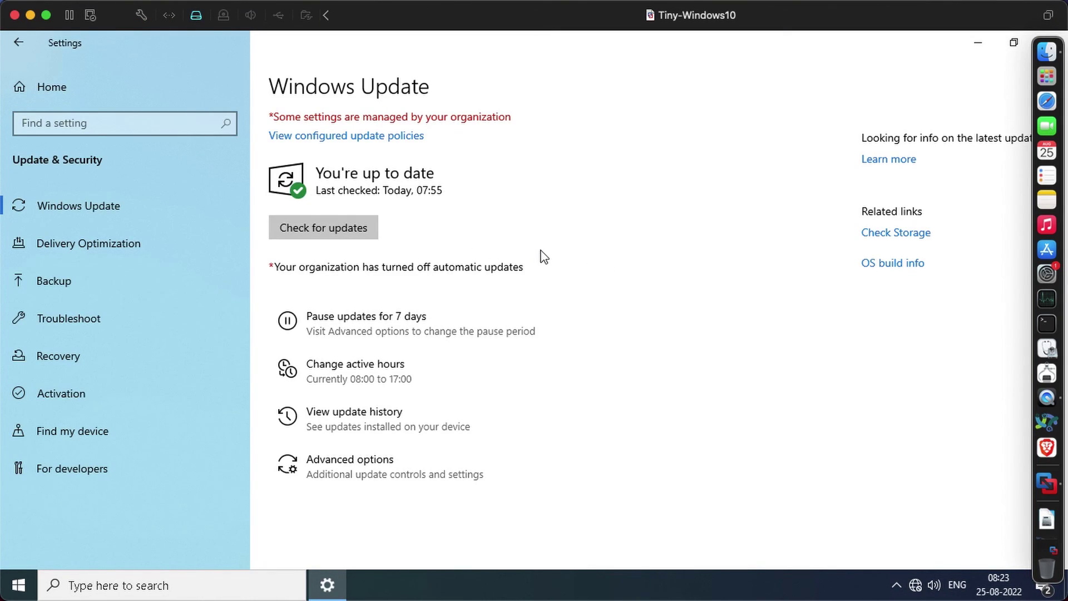